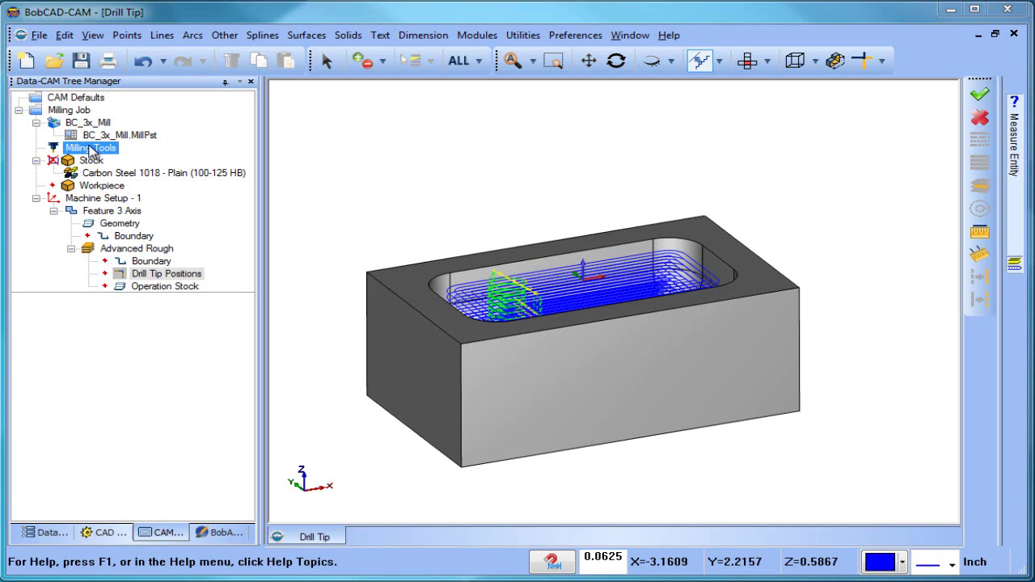
- Make the part see-through, reorient and recentre the view, and cancel the pending function
click(90, 135)
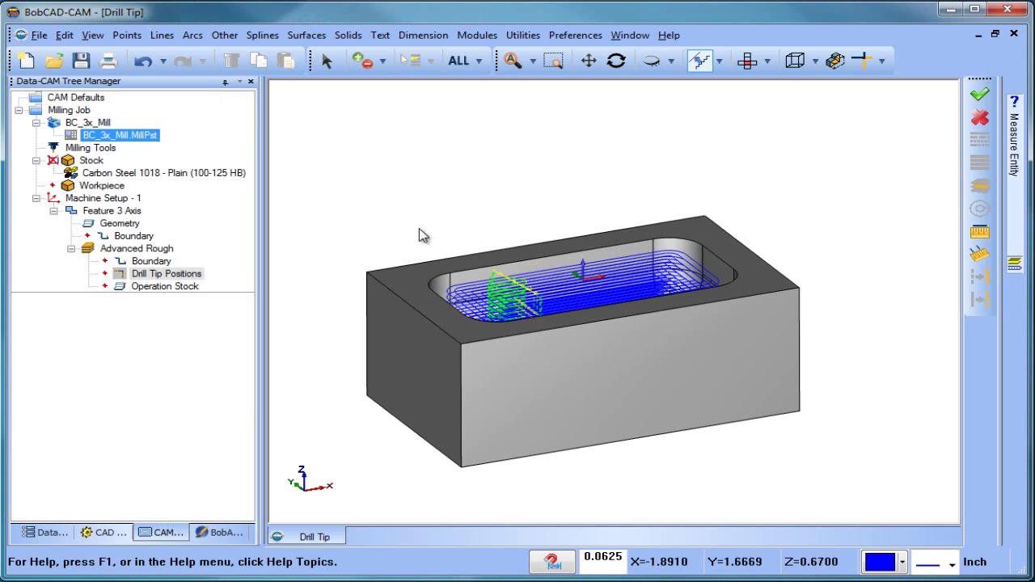
mouse_move(550, 328)
middle_down()
mouse_move(638, 330)
mouse_move(612, 331)
mouse_move(621, 351)
middle_up()
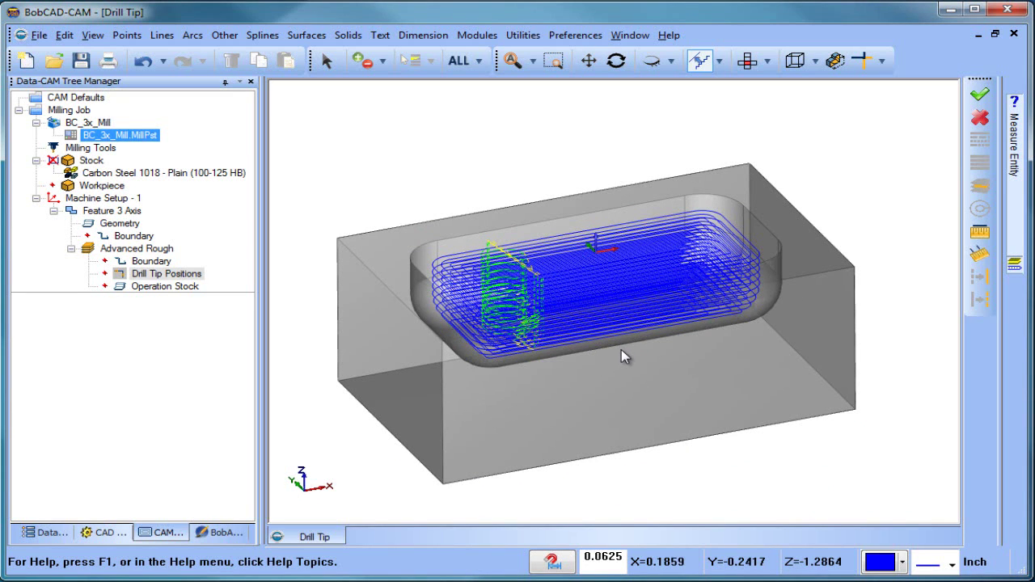
scroll(621, 349, up, 5)
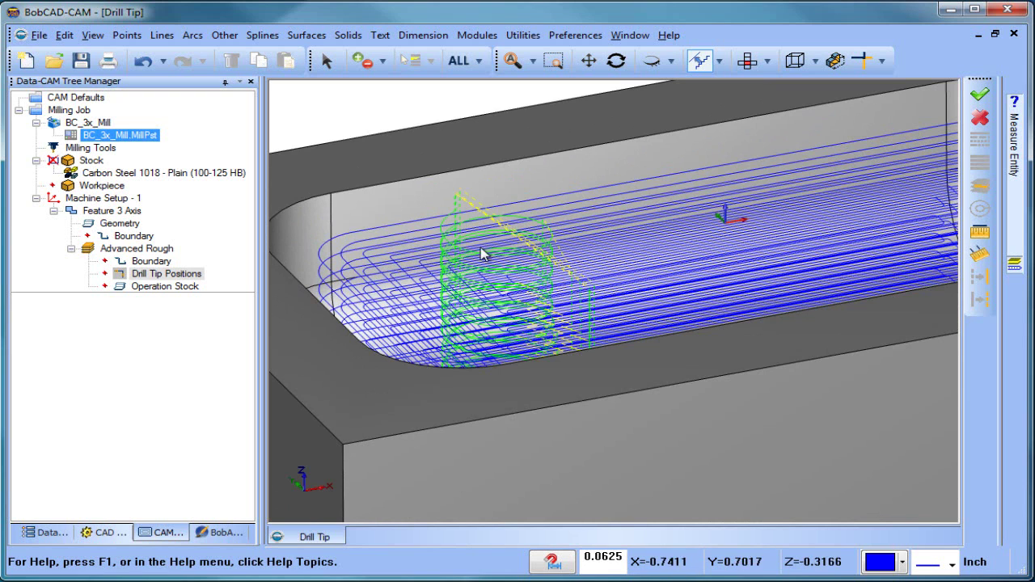
scroll(496, 318, down, 5)
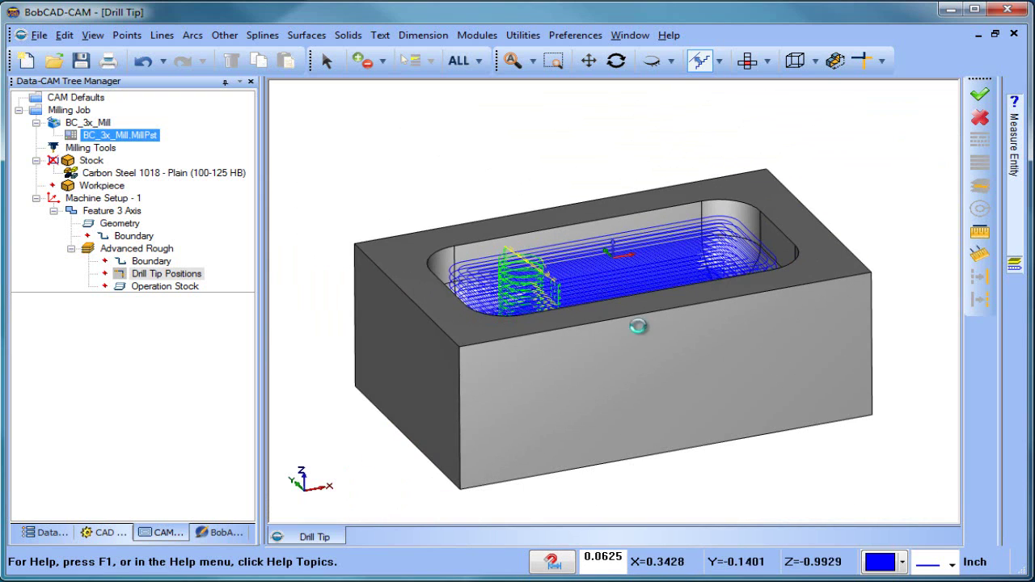
middle_drag(638, 326, 609, 339)
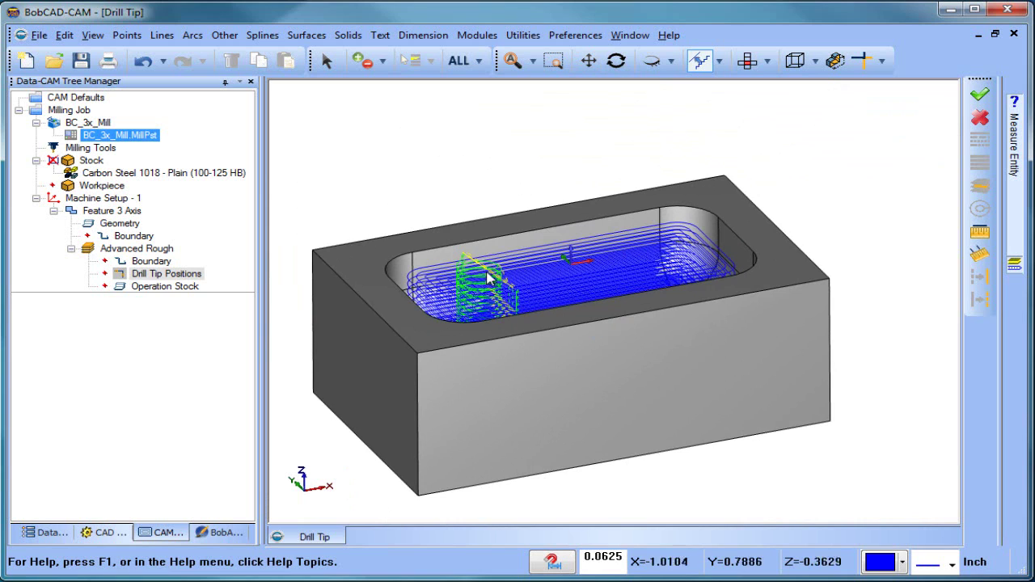
click(165, 286)
click(54, 210)
right_click(491, 165)
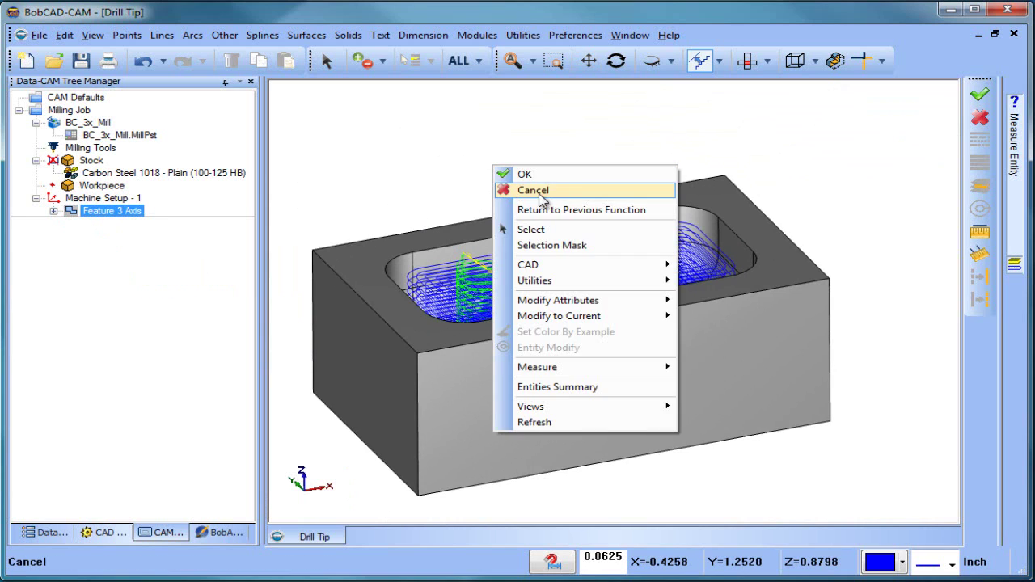
click(540, 189)
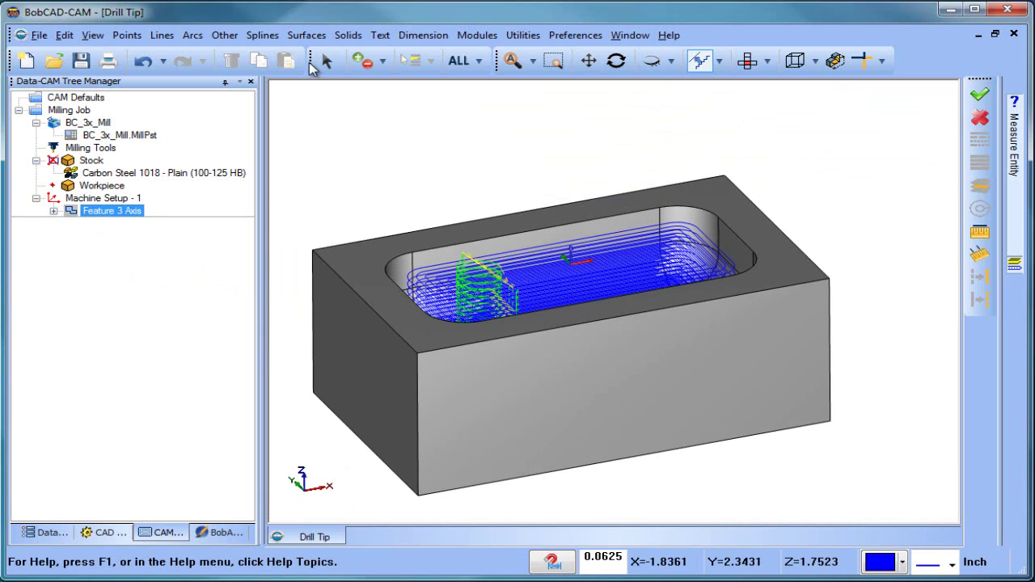
- Create a circle by coordinates at centre 0,0,0 with radius 0.3750
click(192, 35)
click(227, 71)
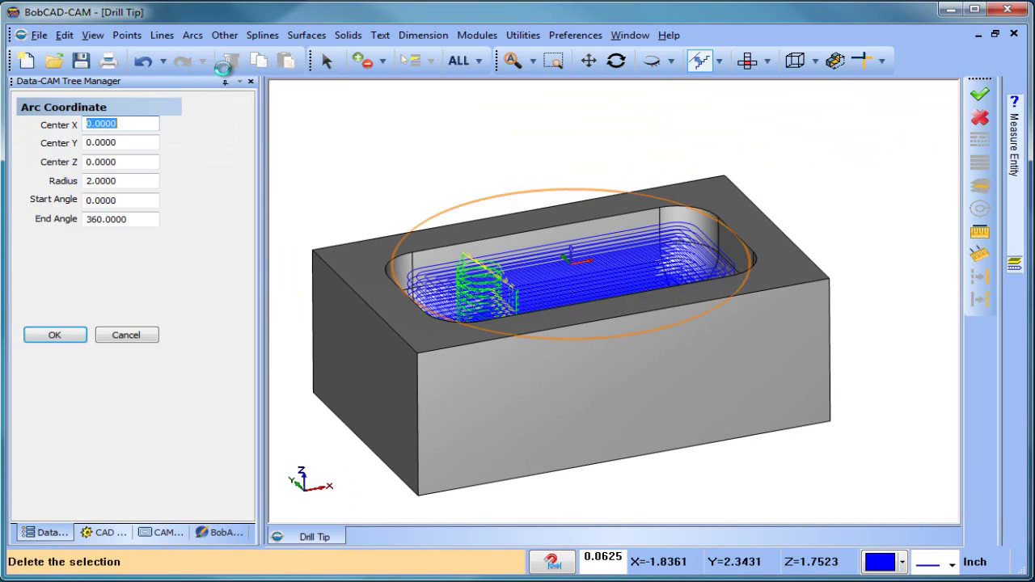
click(131, 179)
text(.25)
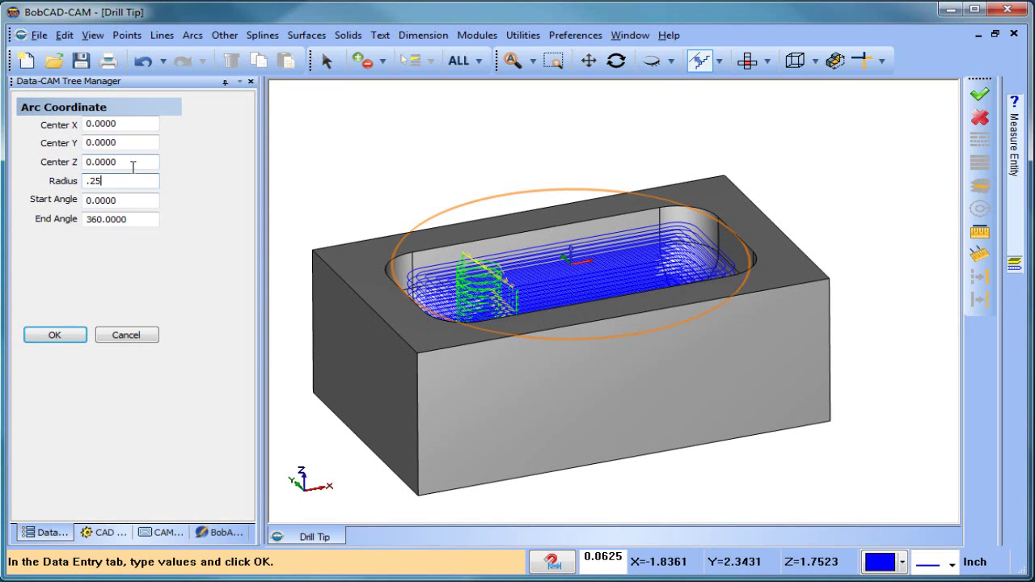
key(Return)
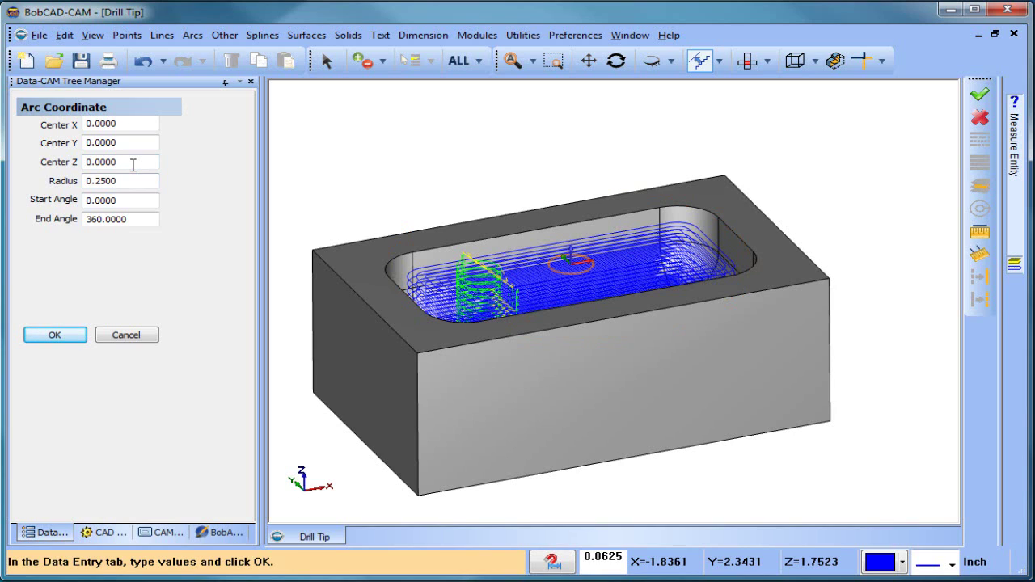
click(136, 180)
text(.375)
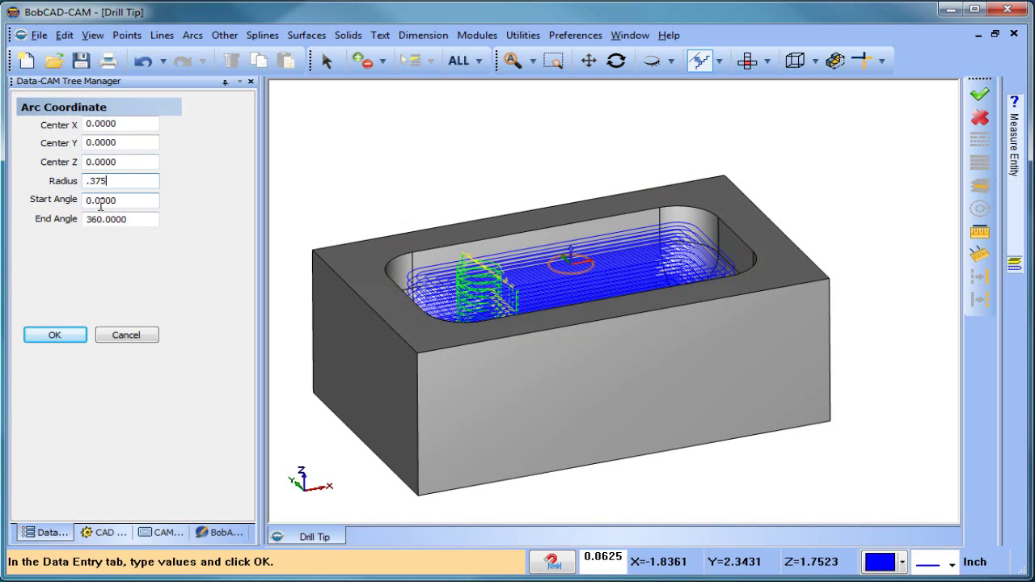
click(146, 164)
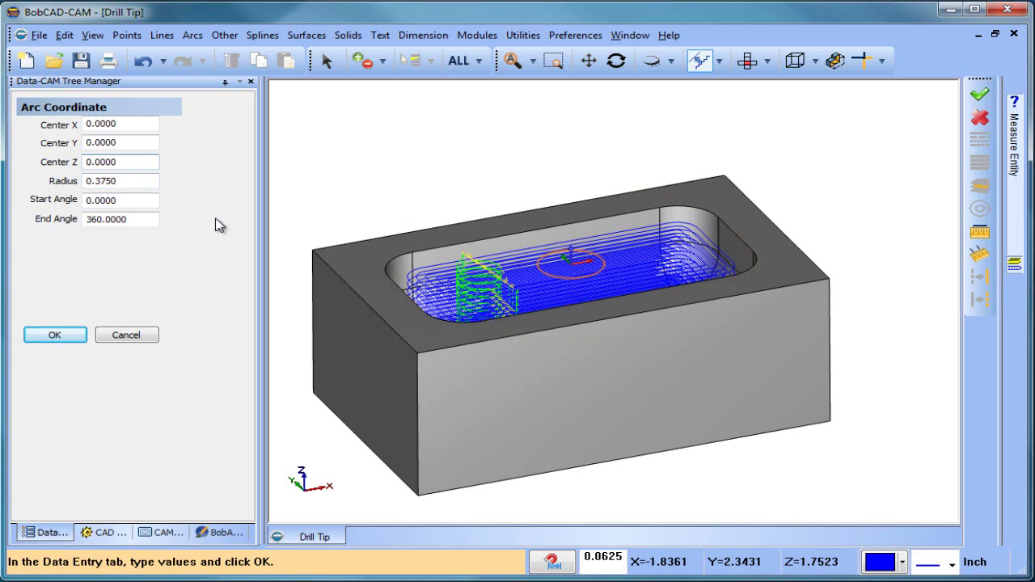
click(74, 336)
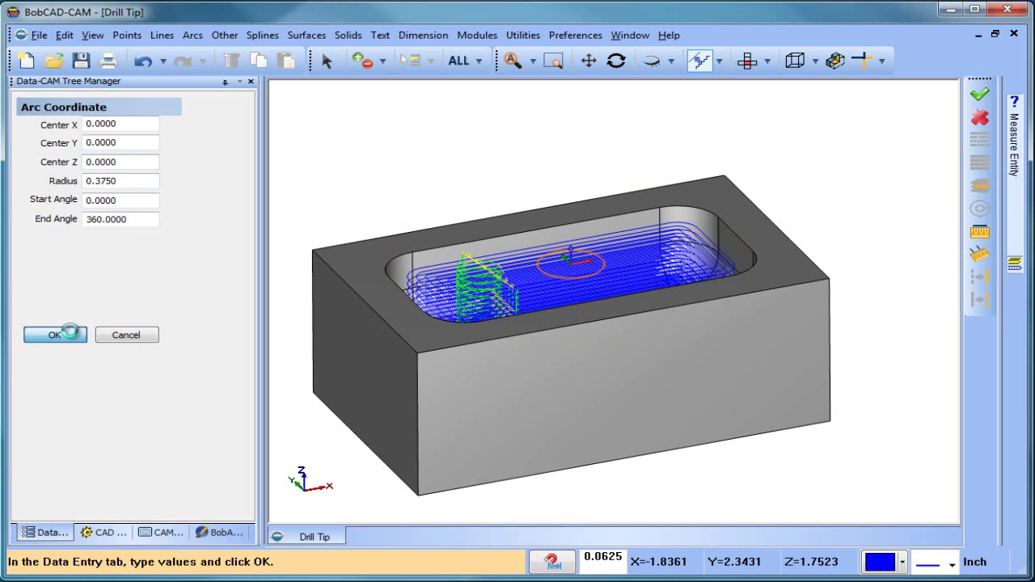
- Close the circle entry panel and hide the Feature 3 Axis roughing toolpath
click(126, 335)
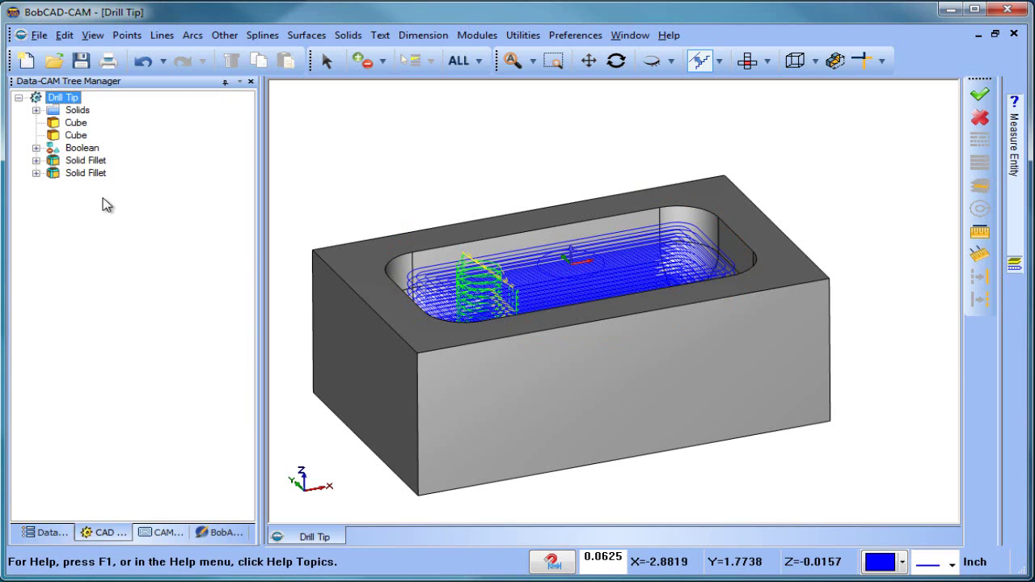
click(171, 526)
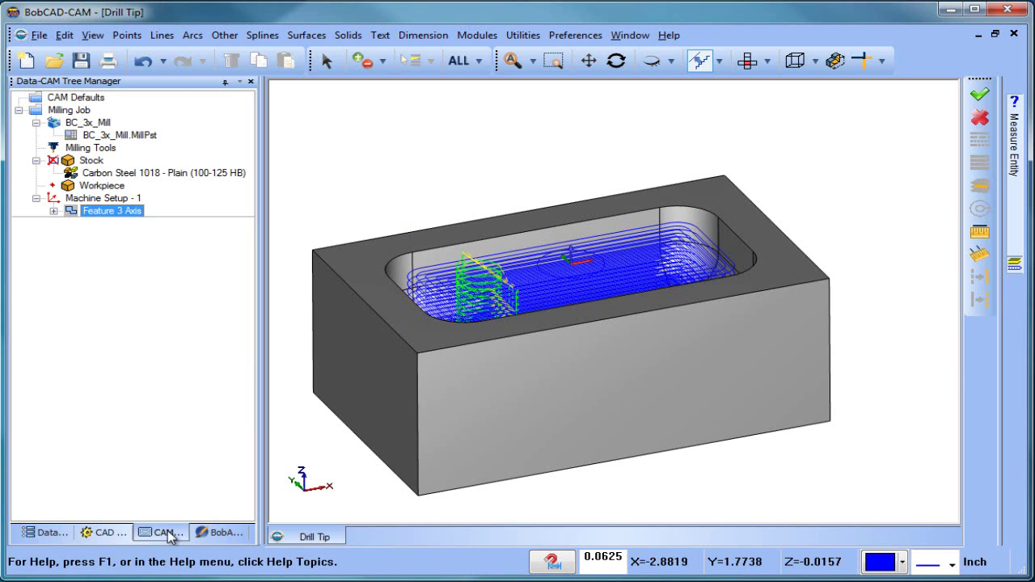
right_click(104, 212)
click(158, 455)
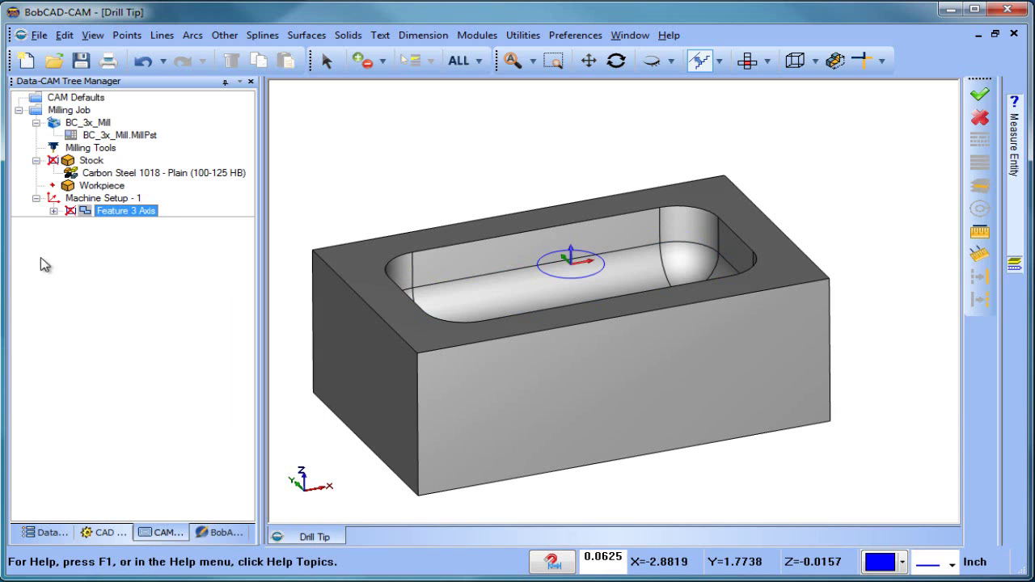
click(54, 211)
- Add a Mill Drill Hole feature under Machine Setup - 1 and begin selecting its geometry
right_click(104, 198)
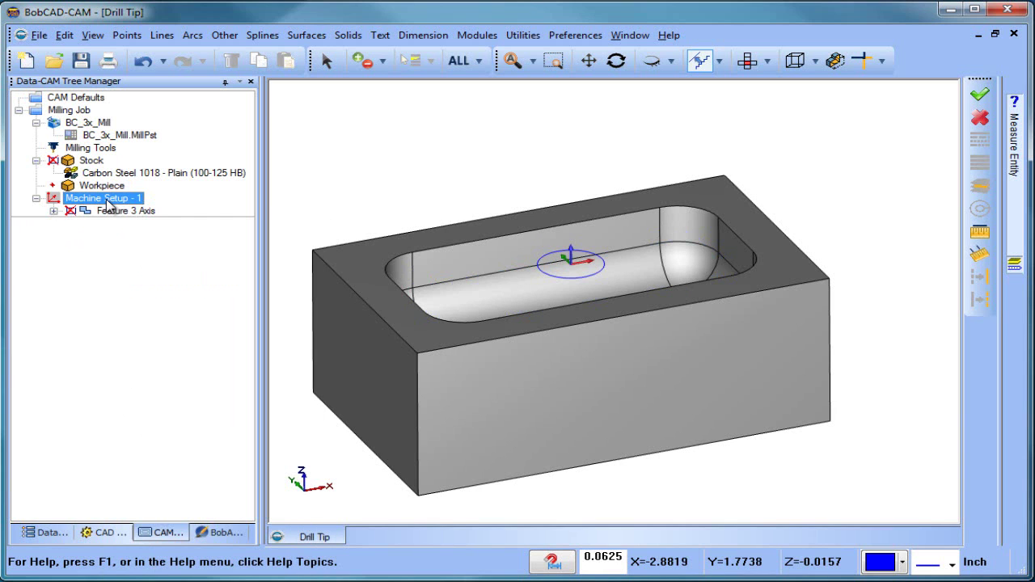
click(213, 234)
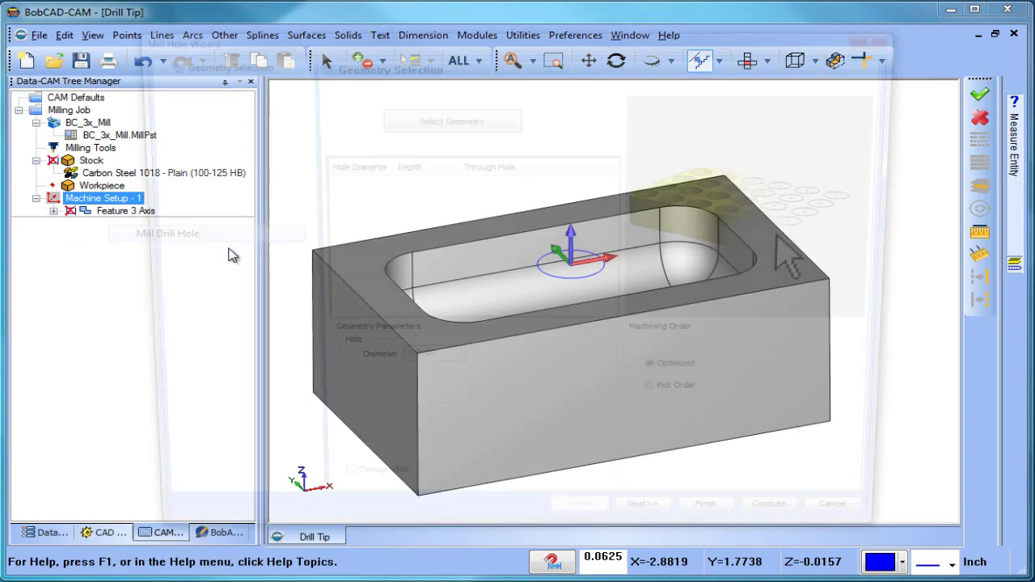
click(454, 121)
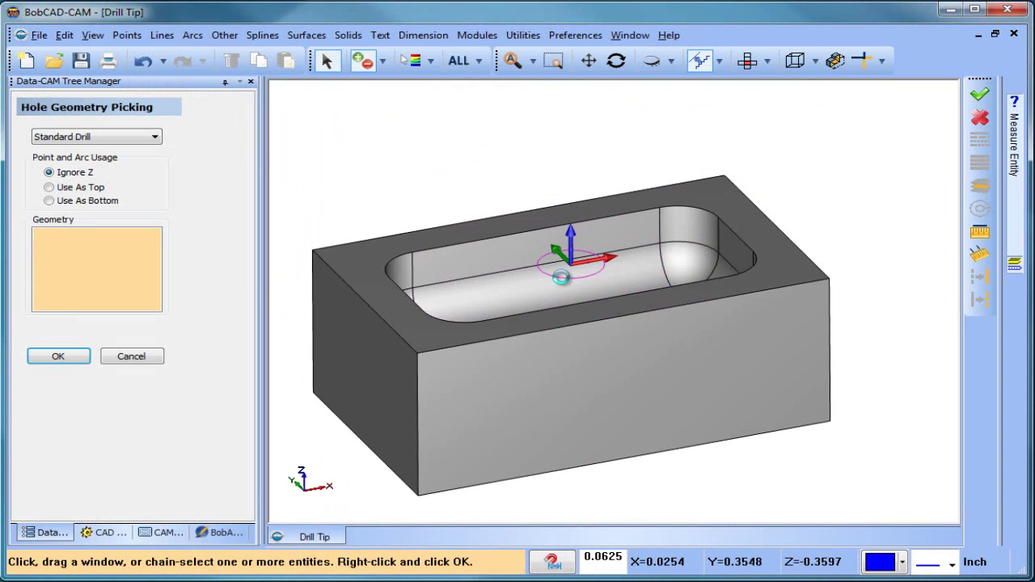
- Use the picked circle as the 0.75 hole and apply the Hole drilling template
right_click(455, 178)
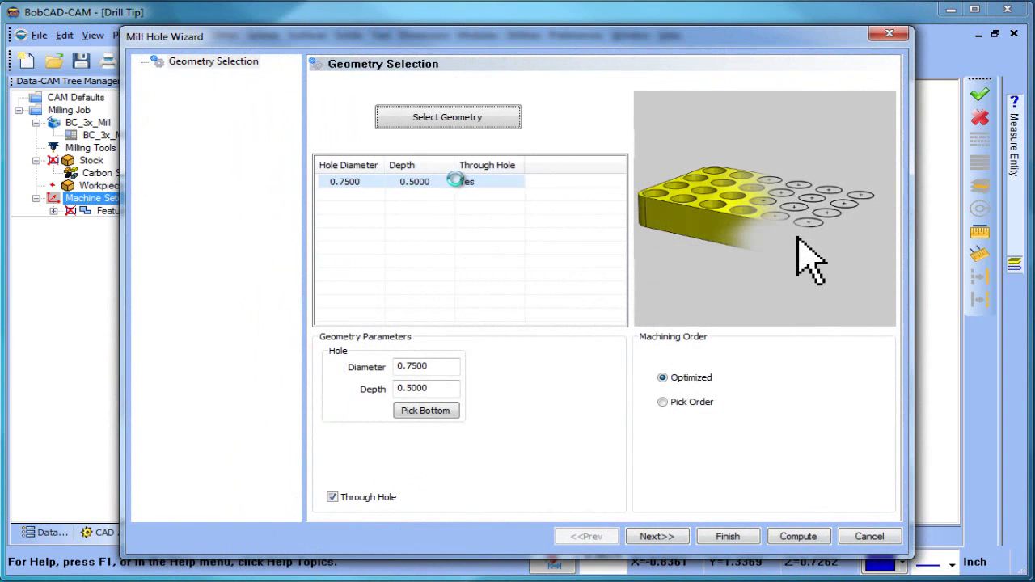
drag(443, 388, 320, 388)
text(2)
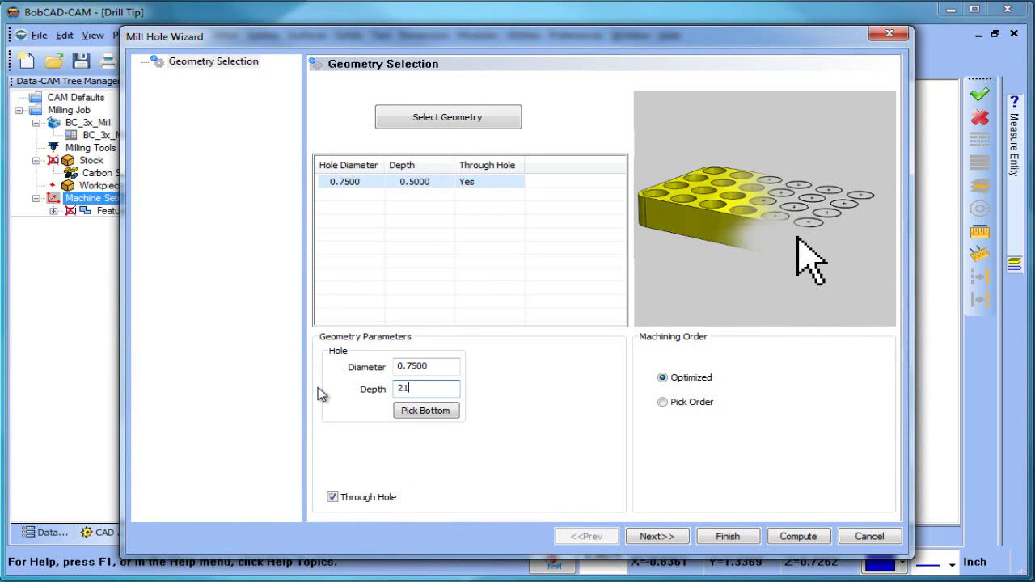
click(657, 535)
click(222, 75)
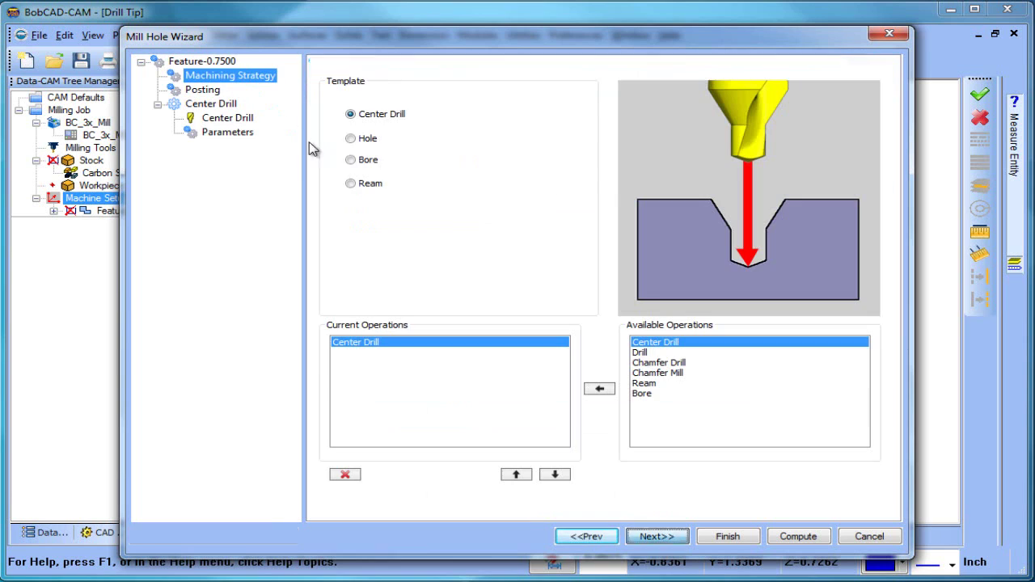
click(353, 139)
click(665, 535)
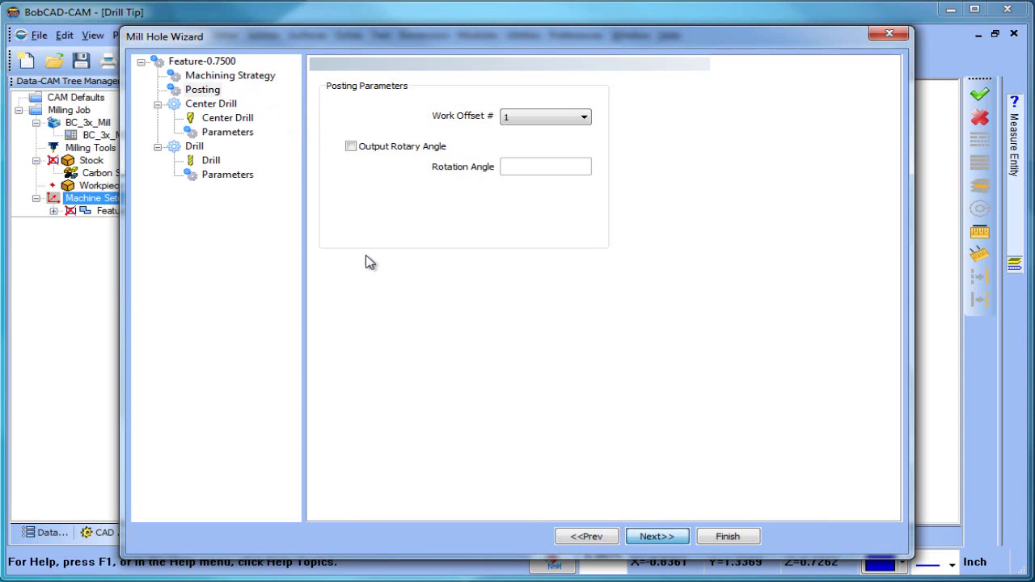
- Turn off Use Cutting Conditions and set the drill overall depth to 2.0000
click(223, 174)
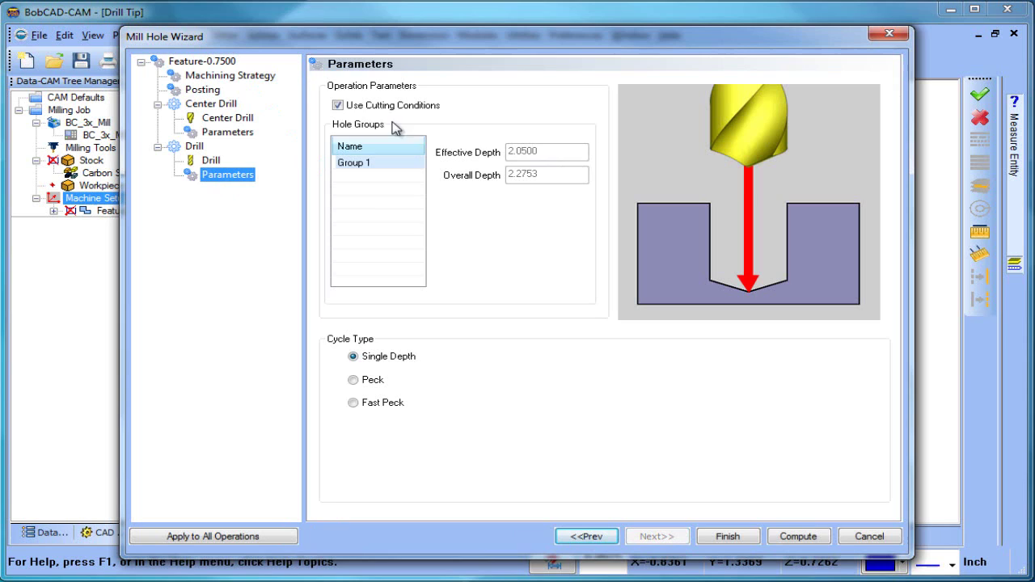
click(337, 105)
double_click(550, 152)
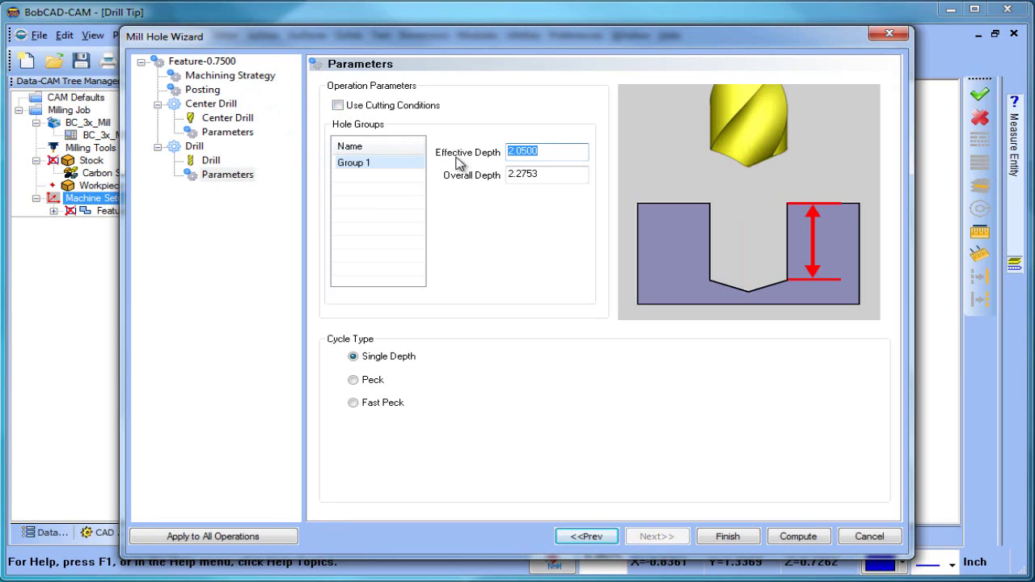
double_click(560, 178)
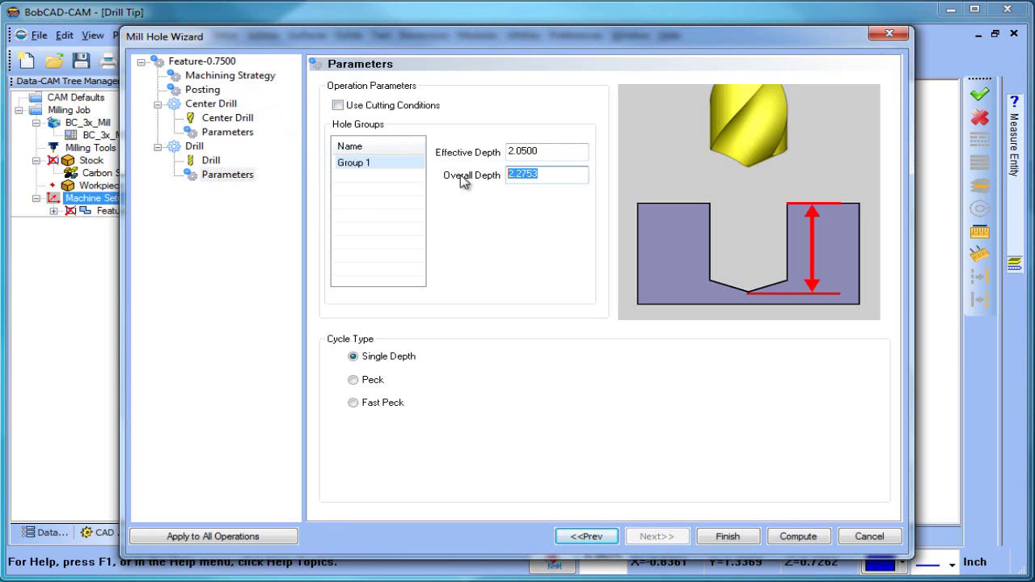
text(2)
click(556, 152)
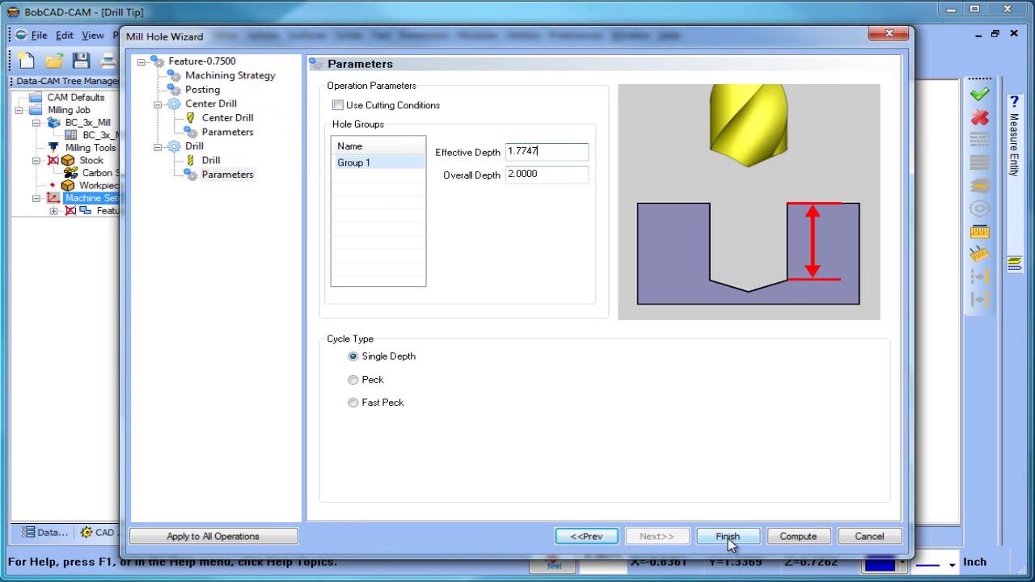
- Finish and compute the Standard Feature Mill Hole - 0.7500
click(788, 536)
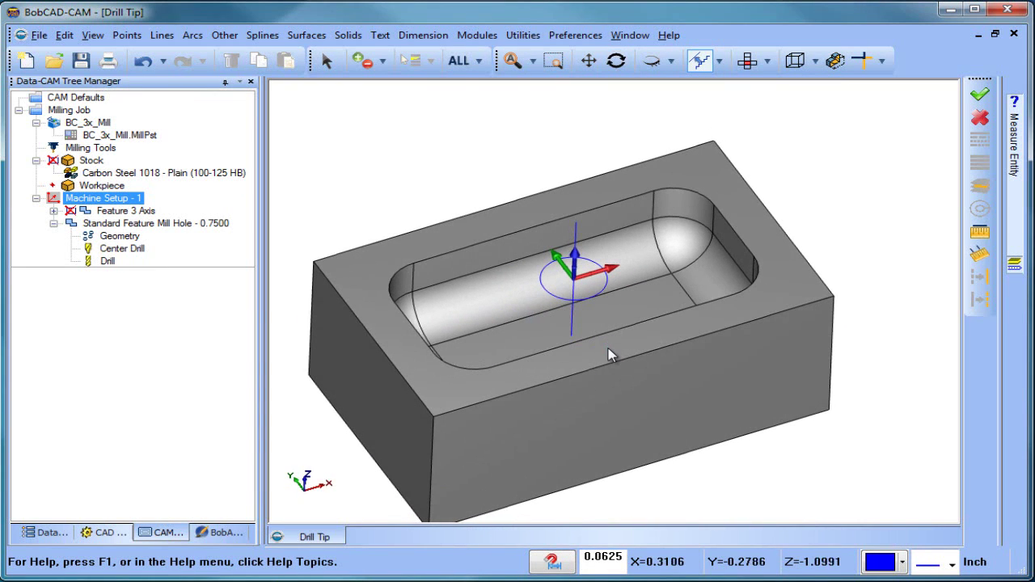
scroll(642, 335, down, 1)
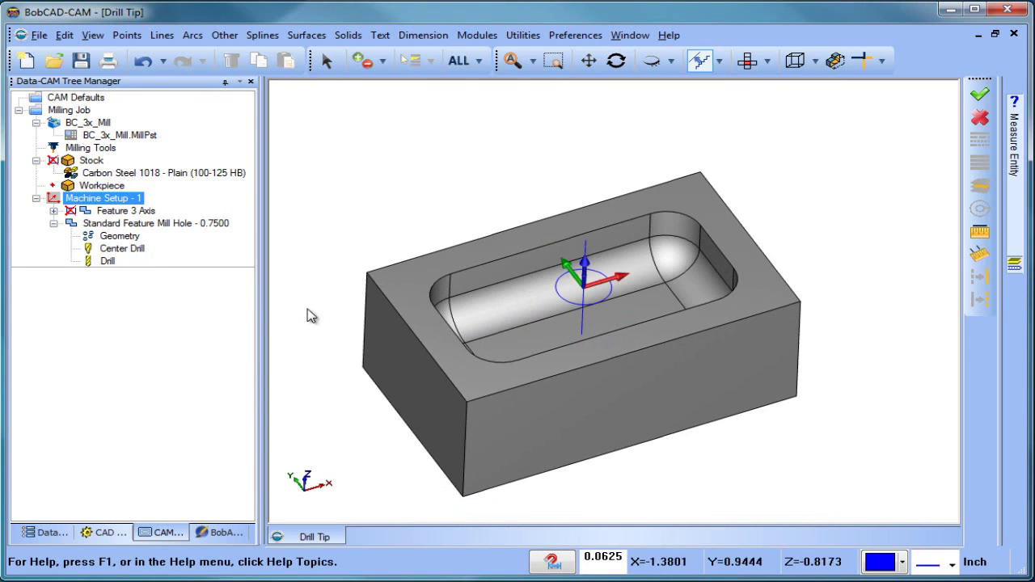
click(84, 237)
click(81, 223)
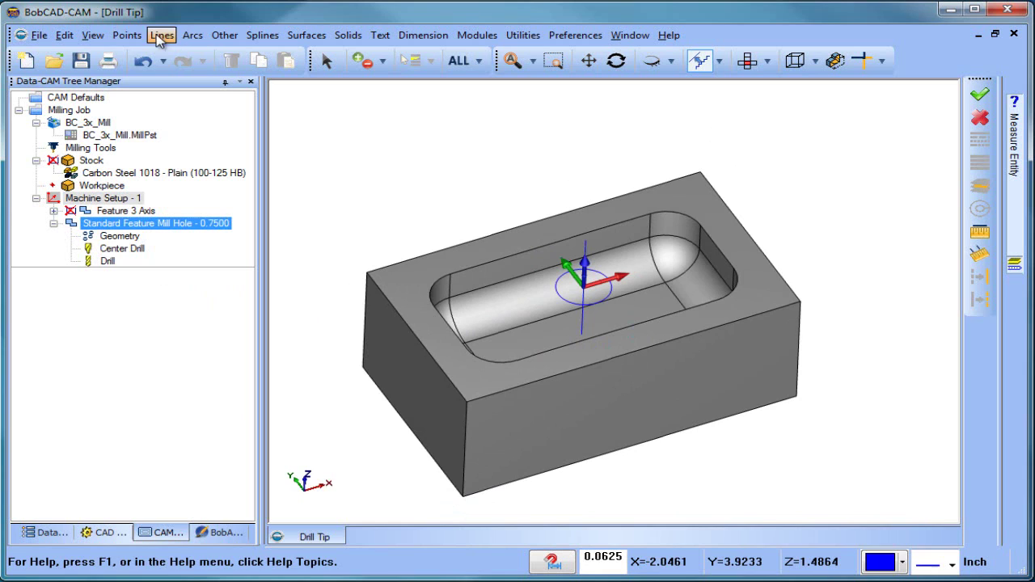
- Add a point at X0 Y0 Z-2 marking the drill depth, viewed in wireframe
click(127, 35)
click(196, 69)
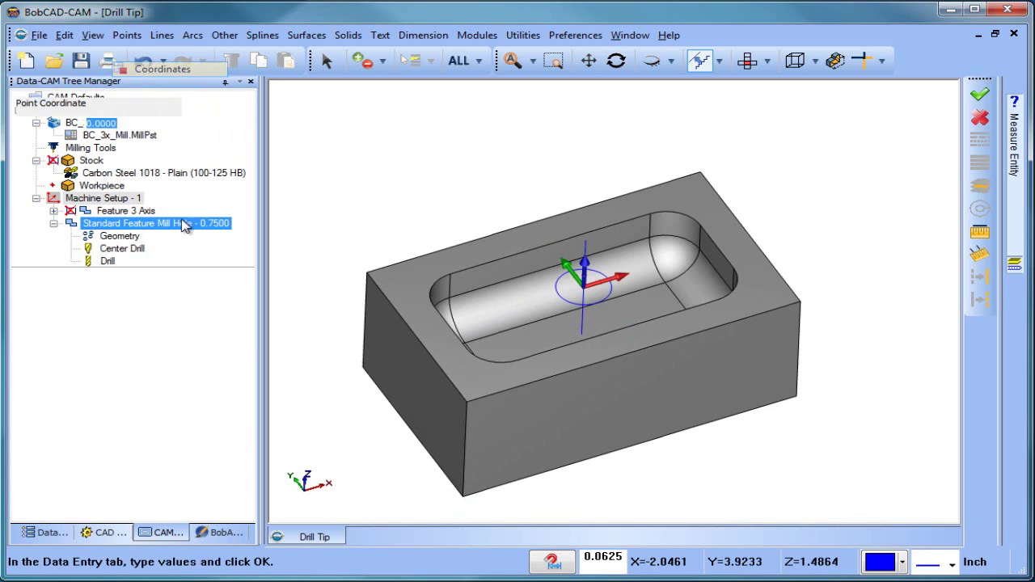
click(128, 161)
text(-2)
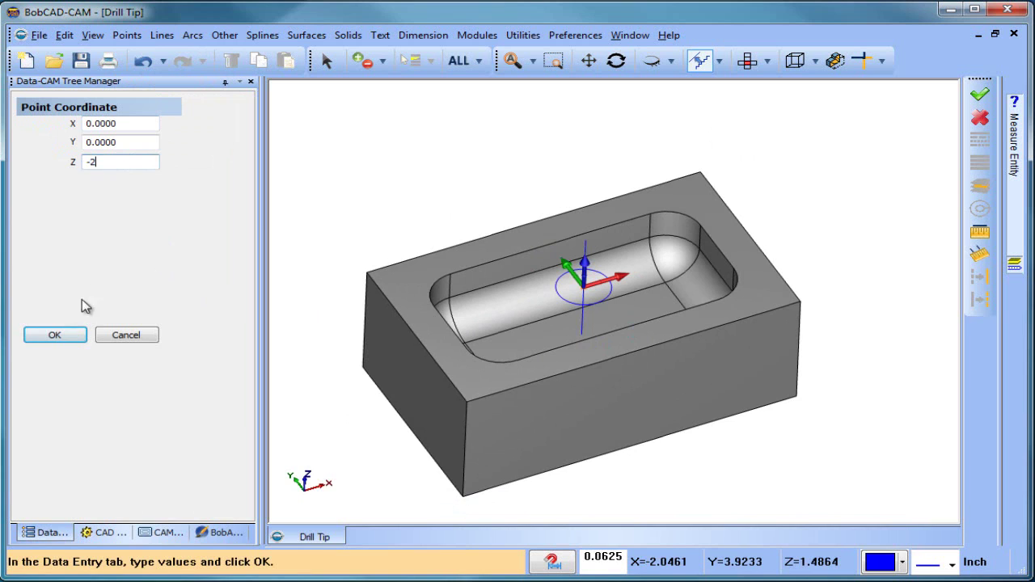
click(52, 333)
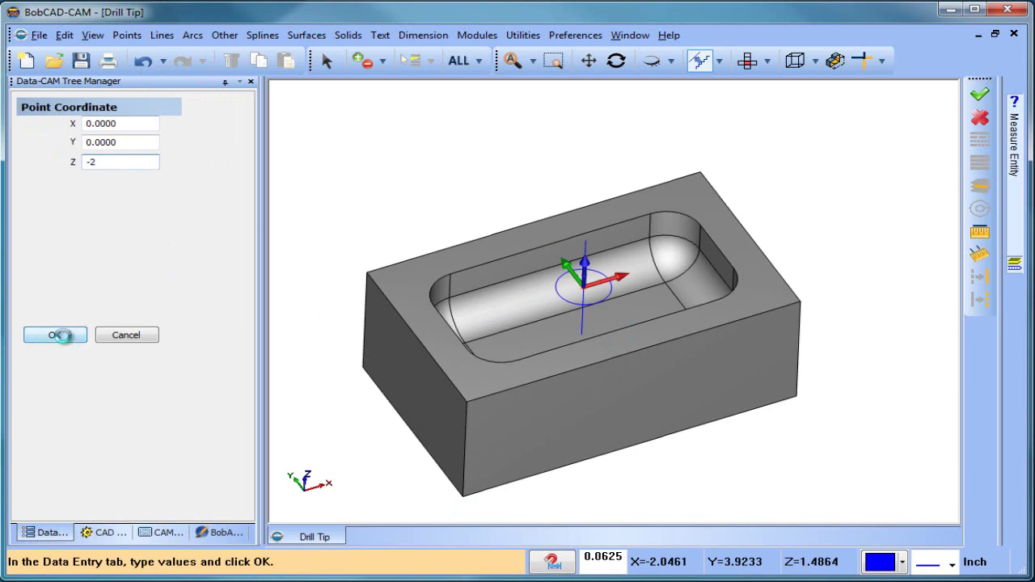
mouse_move(601, 327)
middle_down()
mouse_move(665, 342)
mouse_move(671, 329)
middle_up()
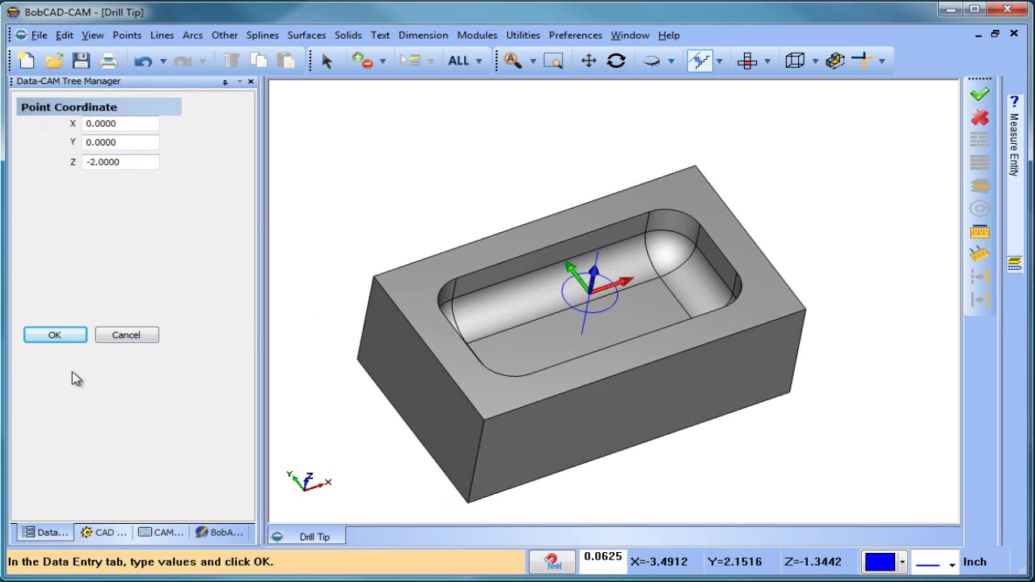
click(126, 334)
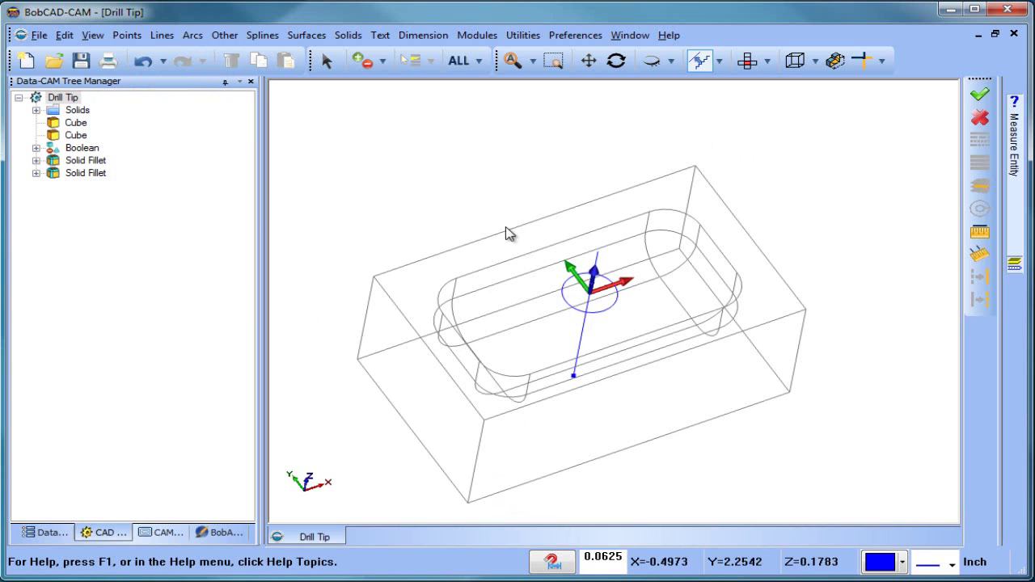
mouse_move(606, 315)
middle_down()
mouse_move(596, 294)
mouse_move(560, 284)
mouse_move(582, 293)
middle_up()
click(61, 174)
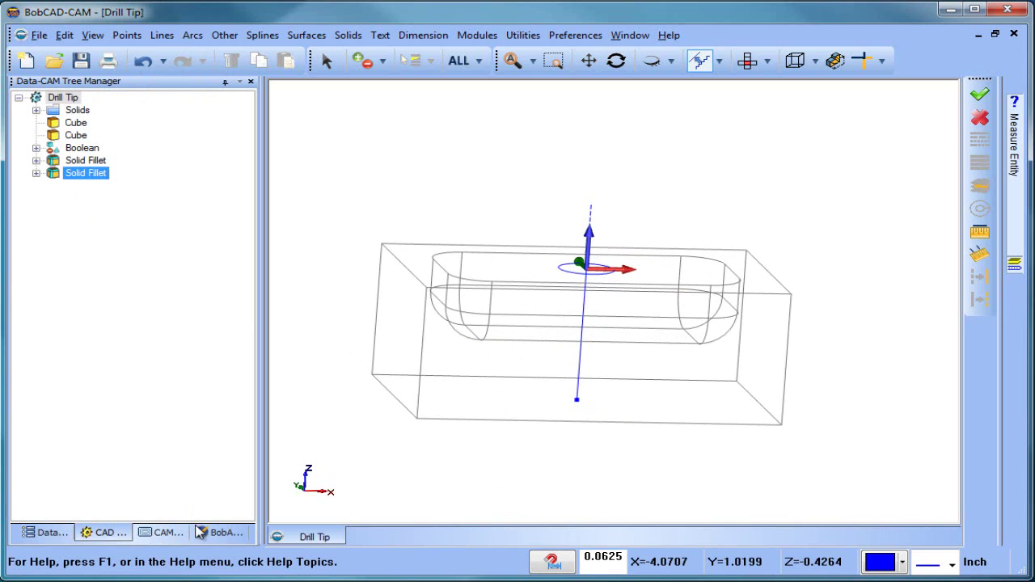
click(160, 535)
- Edit the 0.7500 hole feature and set its feature depth to 1.0000
right_click(132, 225)
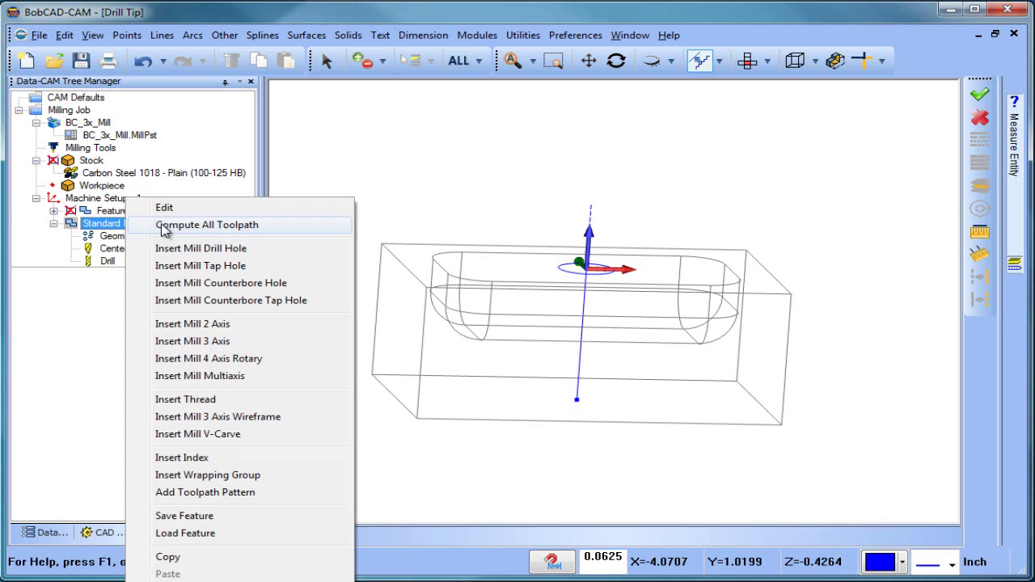
click(164, 209)
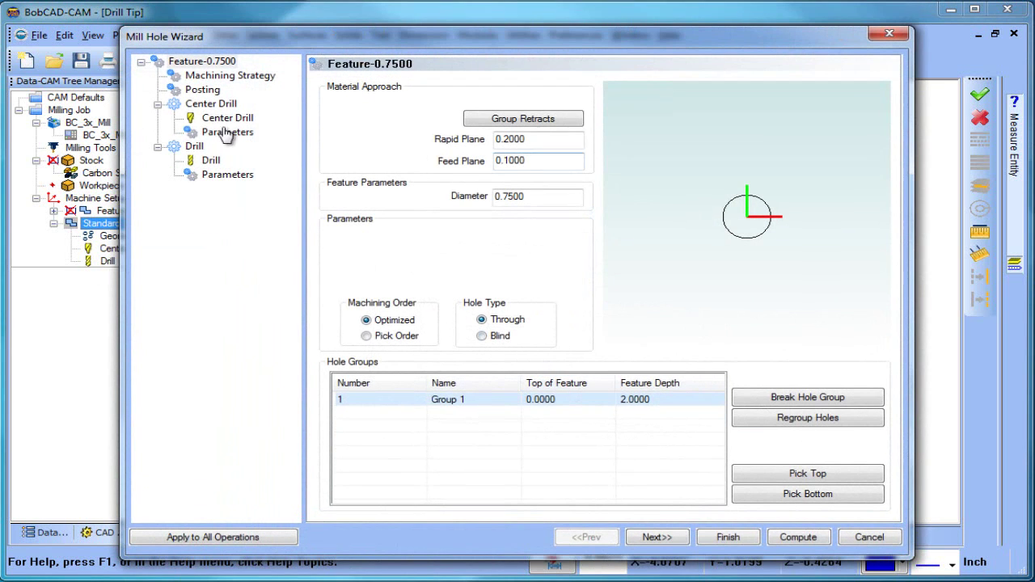
click(206, 62)
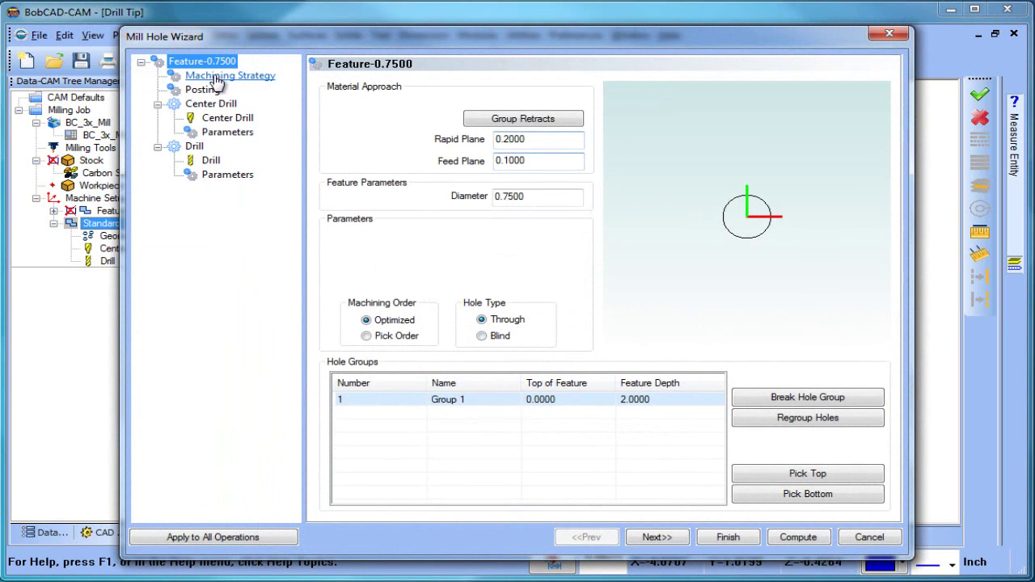
click(644, 399)
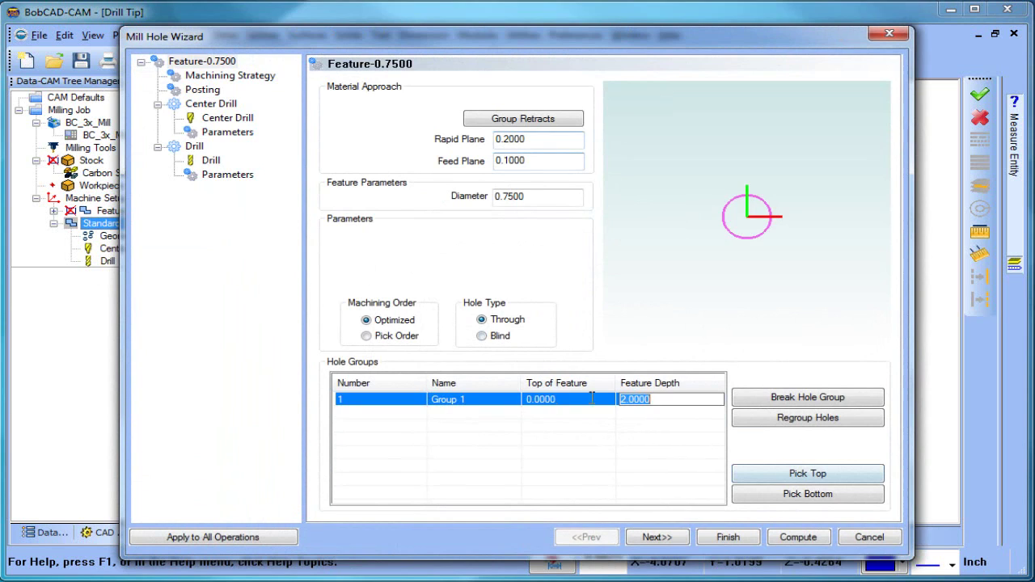
text(1)
key(Return)
- Set the drill overall depth to 1.0000 and recompute the hole toolpath
click(661, 540)
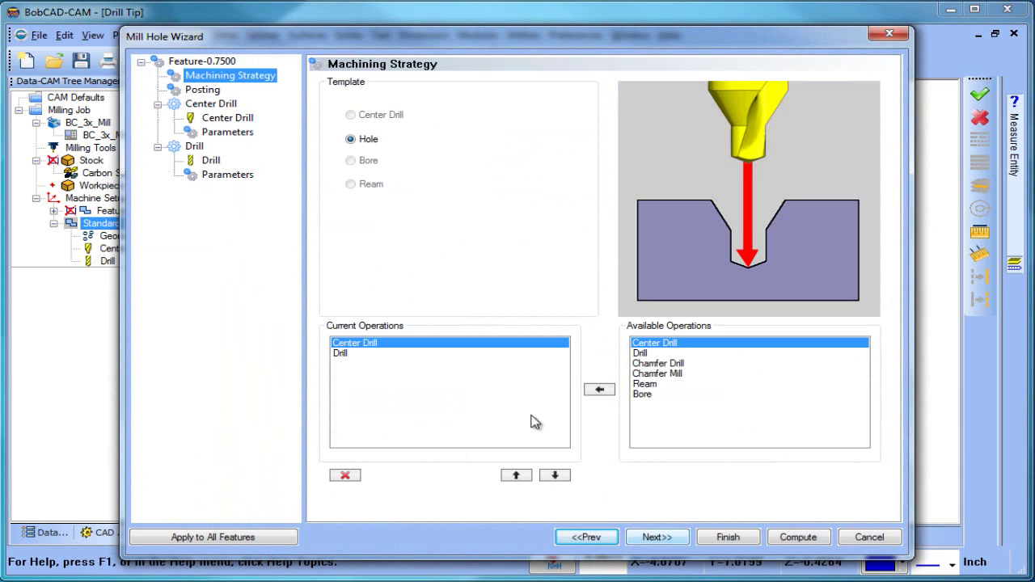
click(228, 175)
click(556, 154)
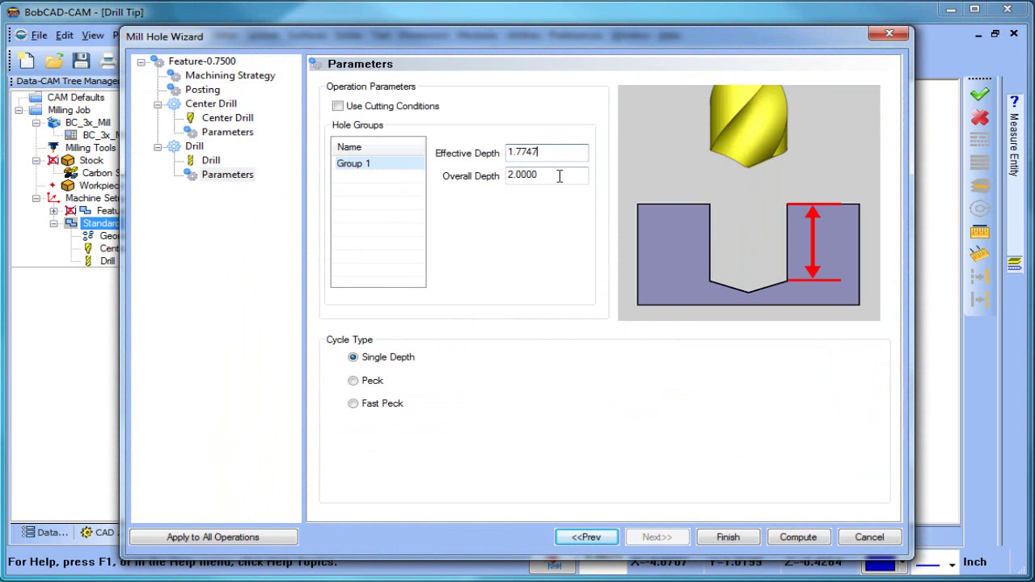
double_click(560, 173)
text(1)
click(809, 539)
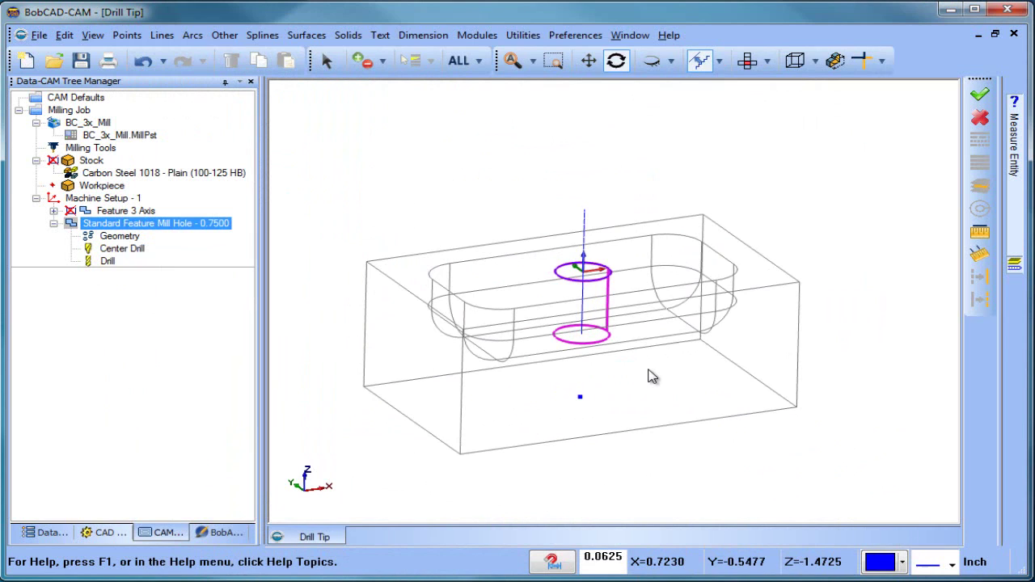
- Add a point at 0, 0, -1 marking the bottom of the 1.0000-deep hole
click(126, 35)
click(150, 67)
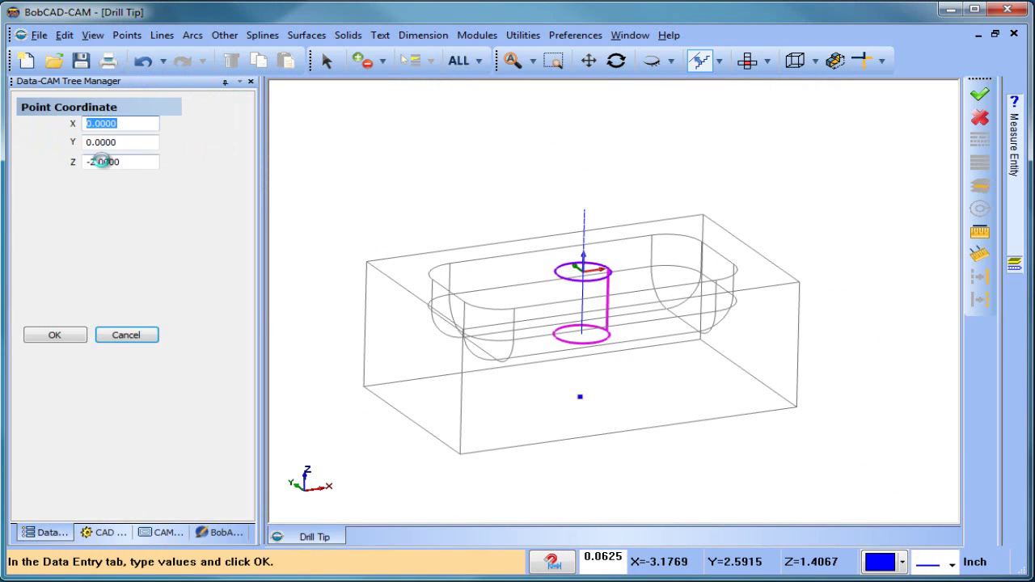
click(101, 161)
text(-1)
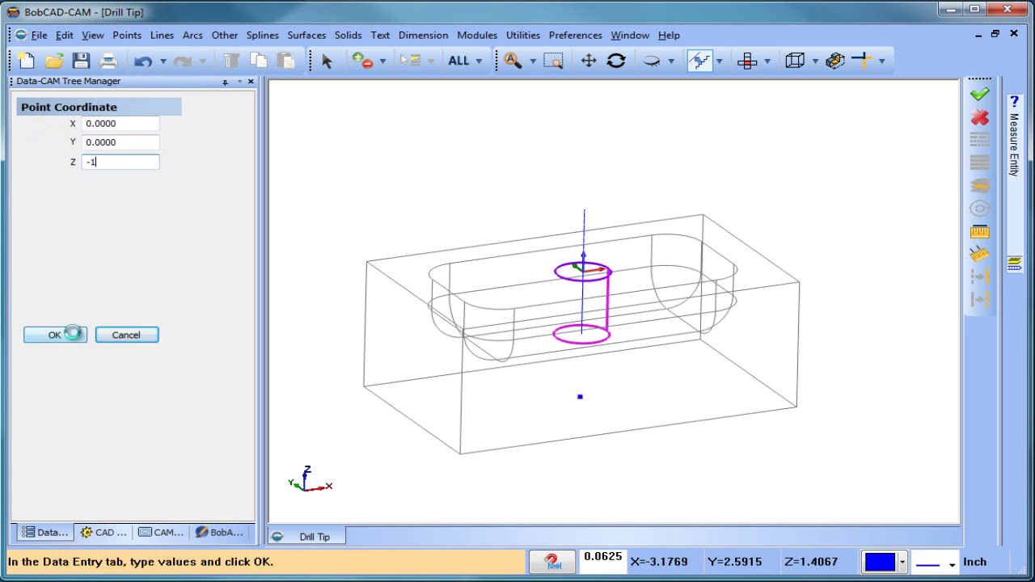
click(54, 335)
click(126, 335)
right_click(459, 207)
click(493, 215)
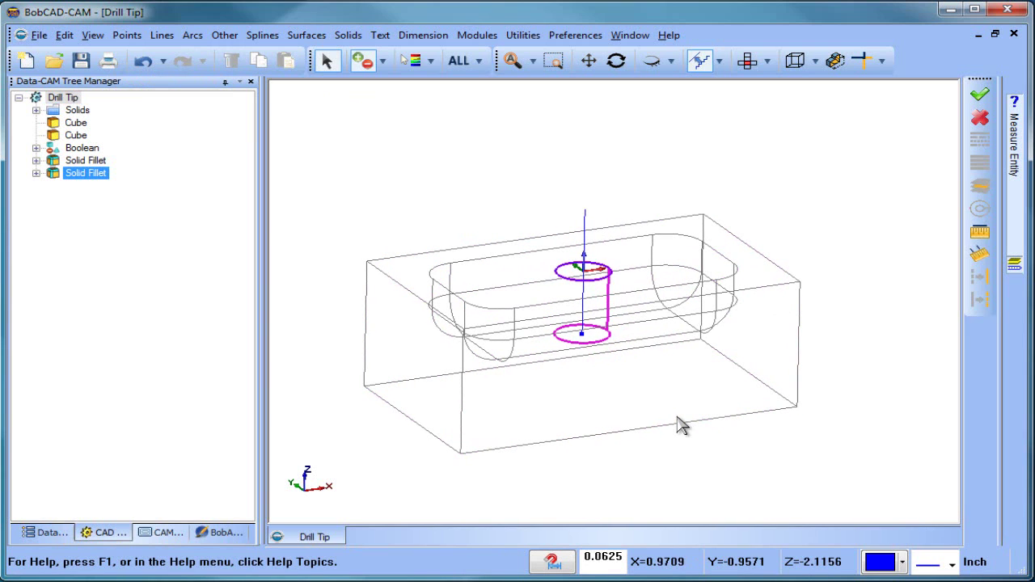
- Move the Standard Feature Mill Hole above Feature 3 Axis in the CAM tree
click(165, 533)
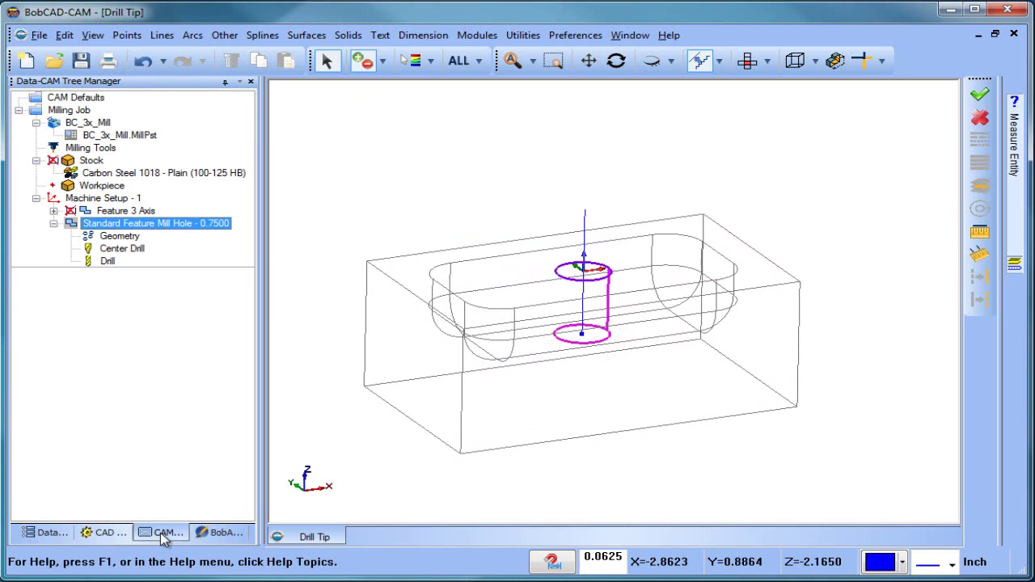
drag(146, 223, 55, 217)
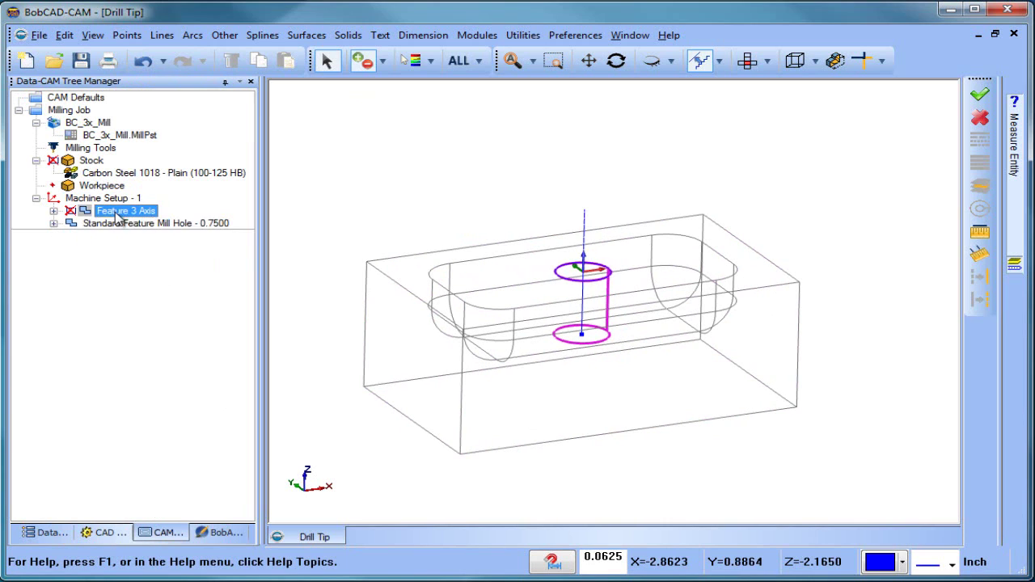
drag(55, 227, 46, 224)
click(53, 223)
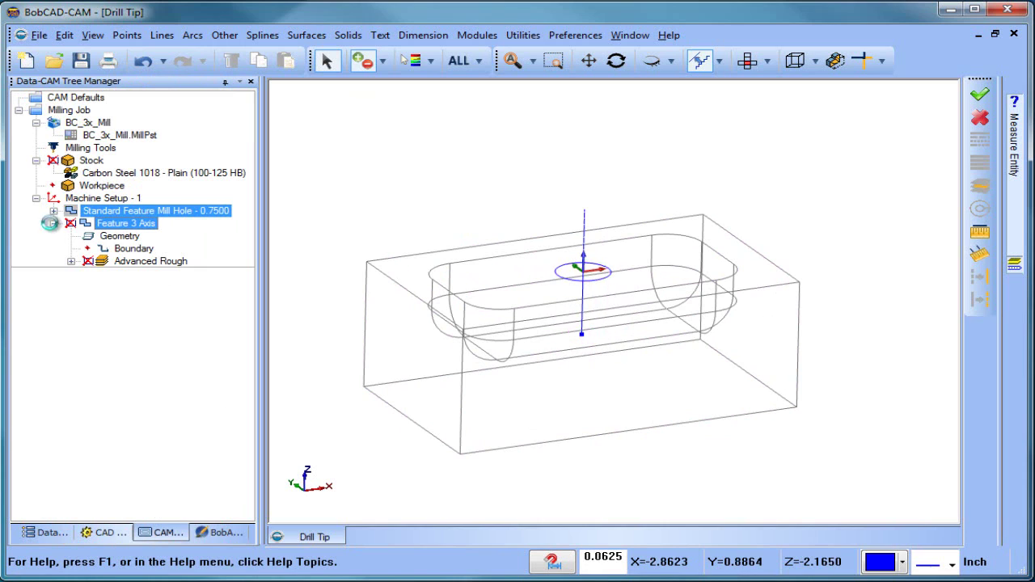
- Reselect Advanced Rough's drill tip position as the pilot hole's Z -1 bottom point
click(72, 261)
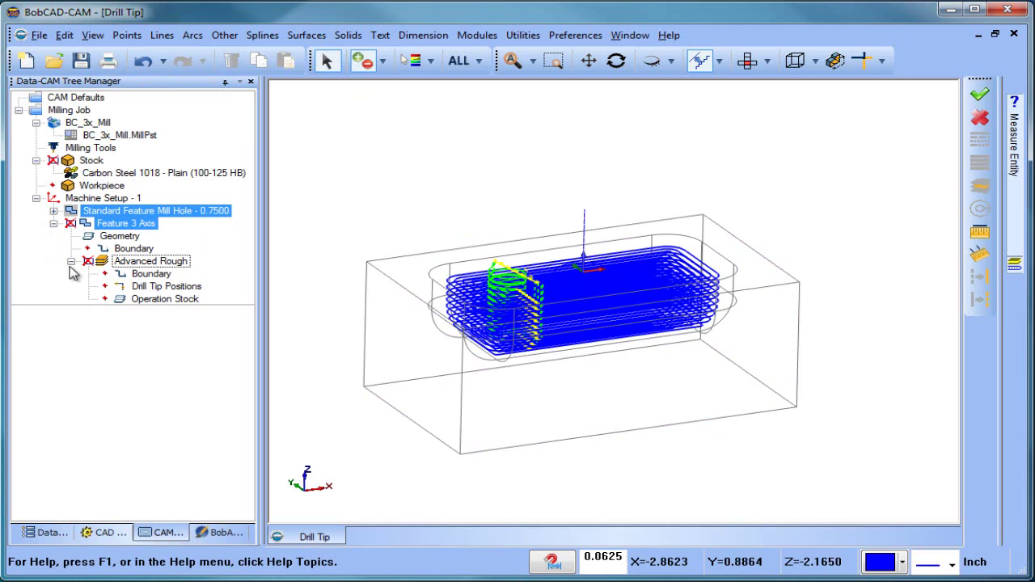
click(166, 287)
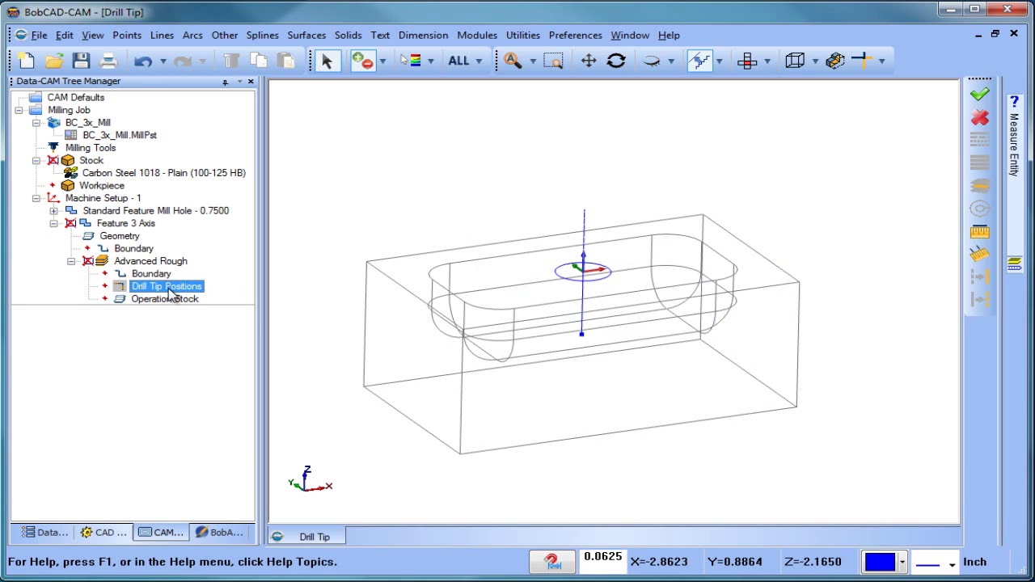
right_click(165, 287)
click(215, 296)
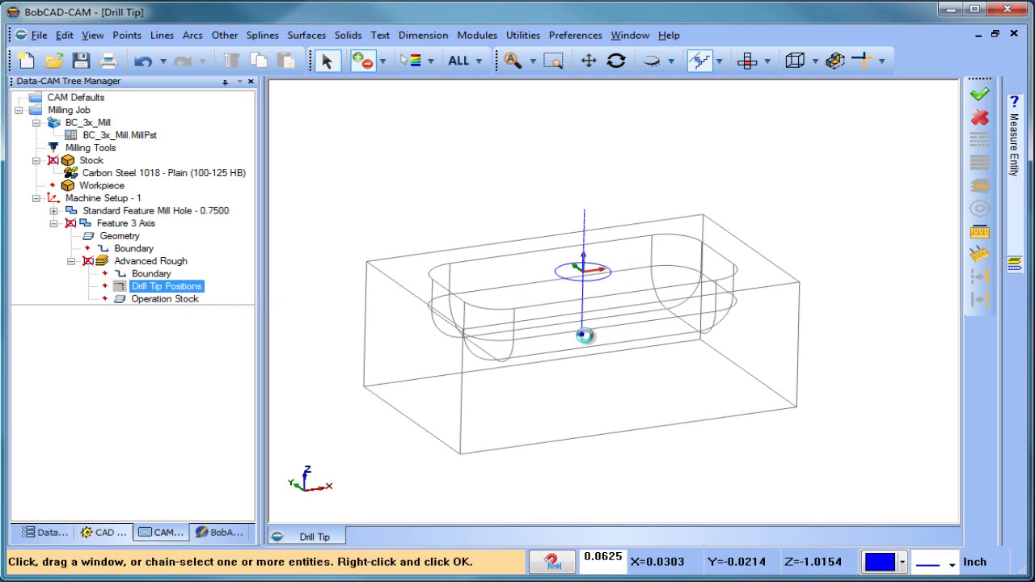
click(581, 333)
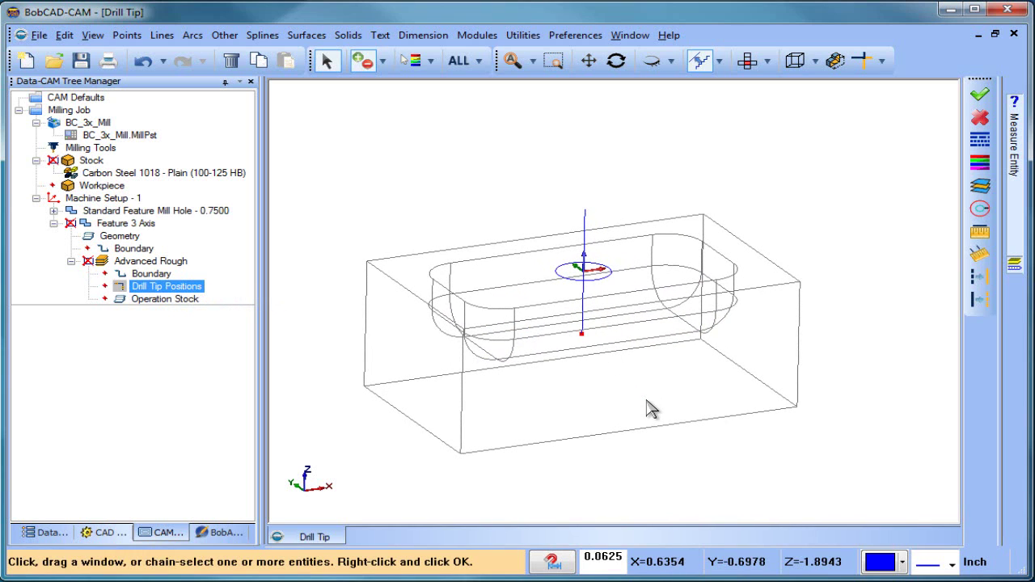
right_click(647, 400)
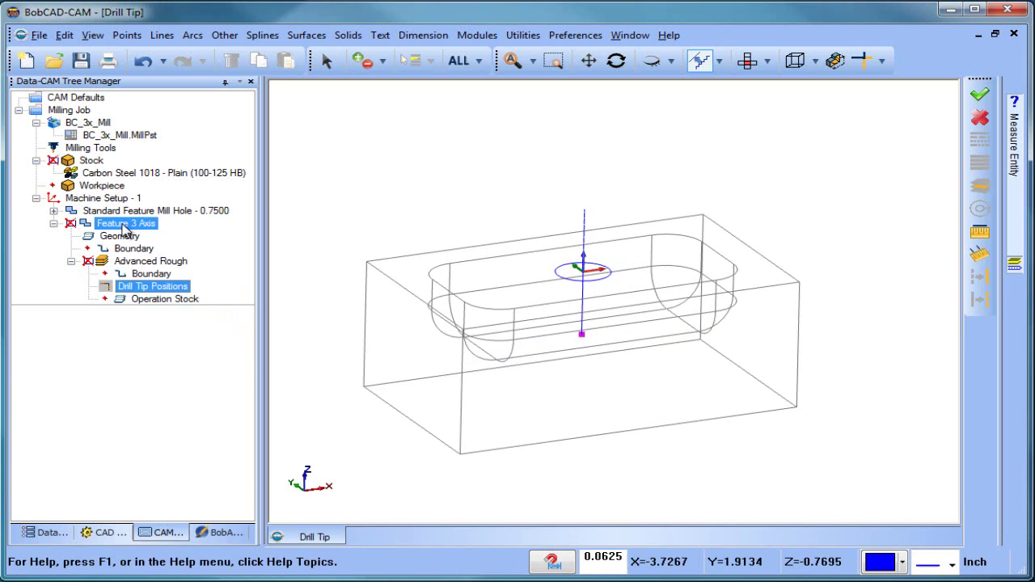
right_click(126, 231)
- Set Feature 3 Axis leads to Plunge without Center Cutting Tool and recompute
click(188, 209)
click(213, 158)
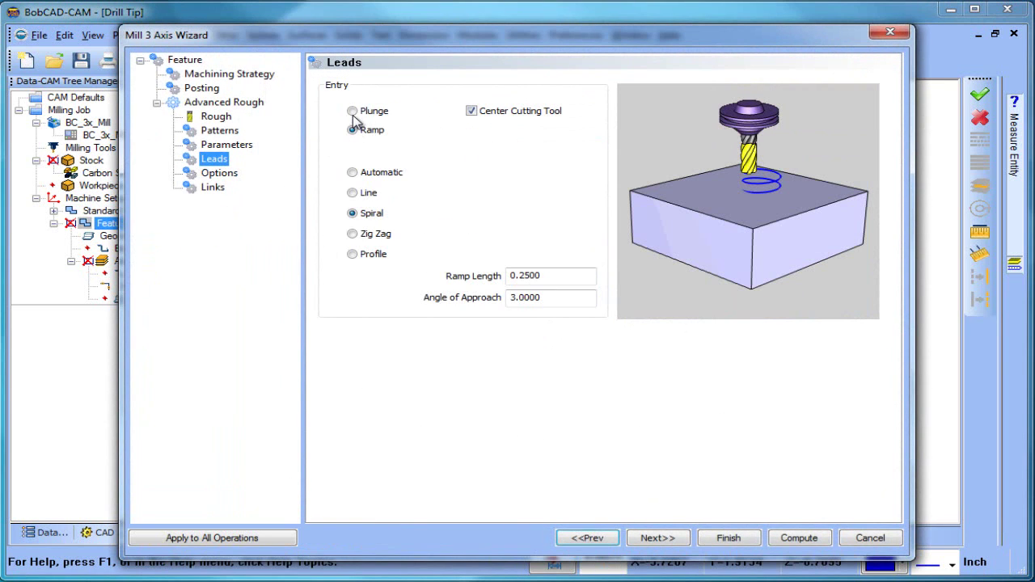
click(353, 112)
click(471, 111)
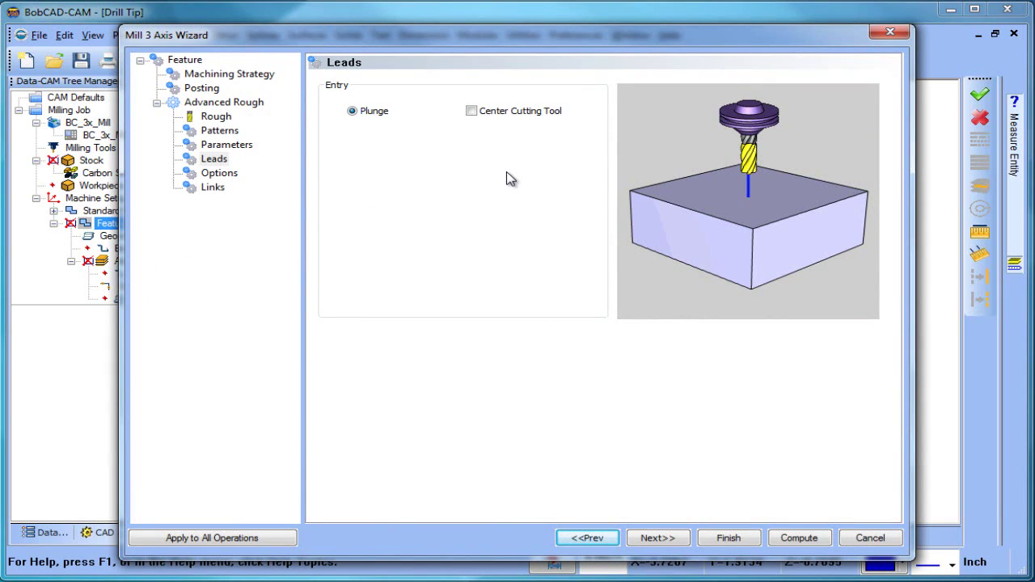
click(795, 537)
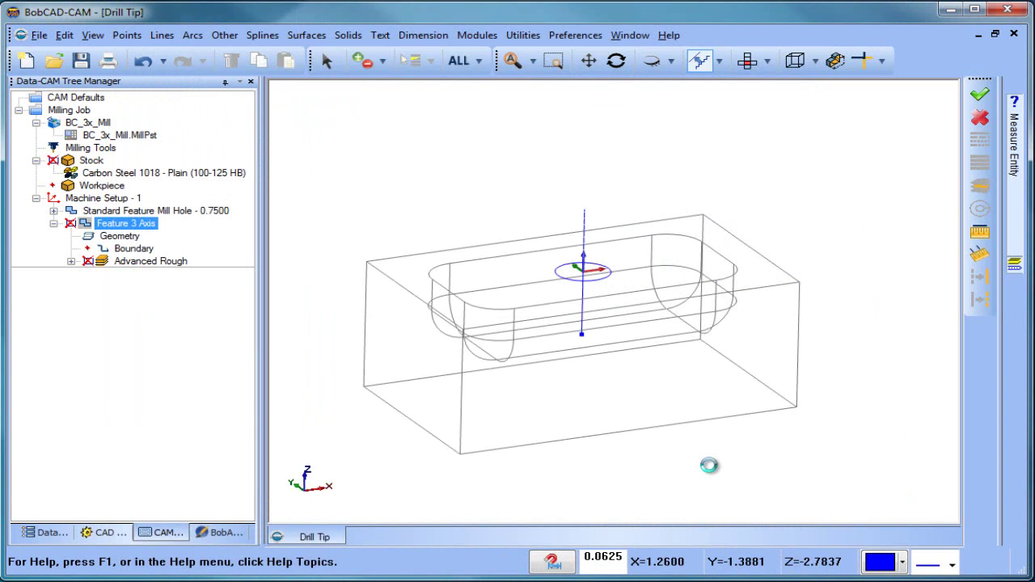
- Display the regenerated Advanced Rough toolpath and view it from above
click(150, 261)
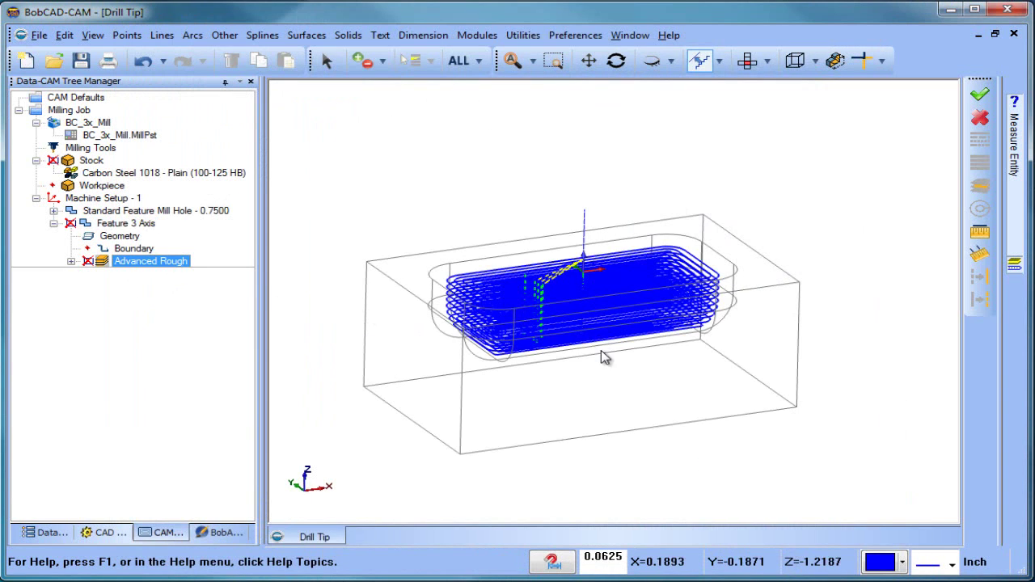
middle_drag(601, 353, 606, 316)
scroll(606, 316, up, 3)
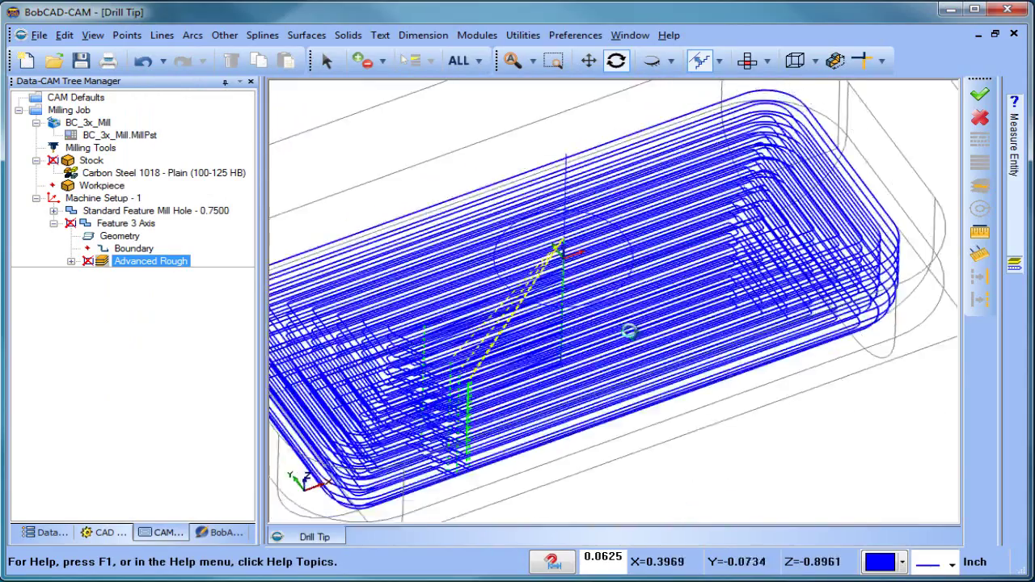
scroll(615, 314, up, 2)
scroll(620, 299, down, 3)
scroll(639, 332, down, 3)
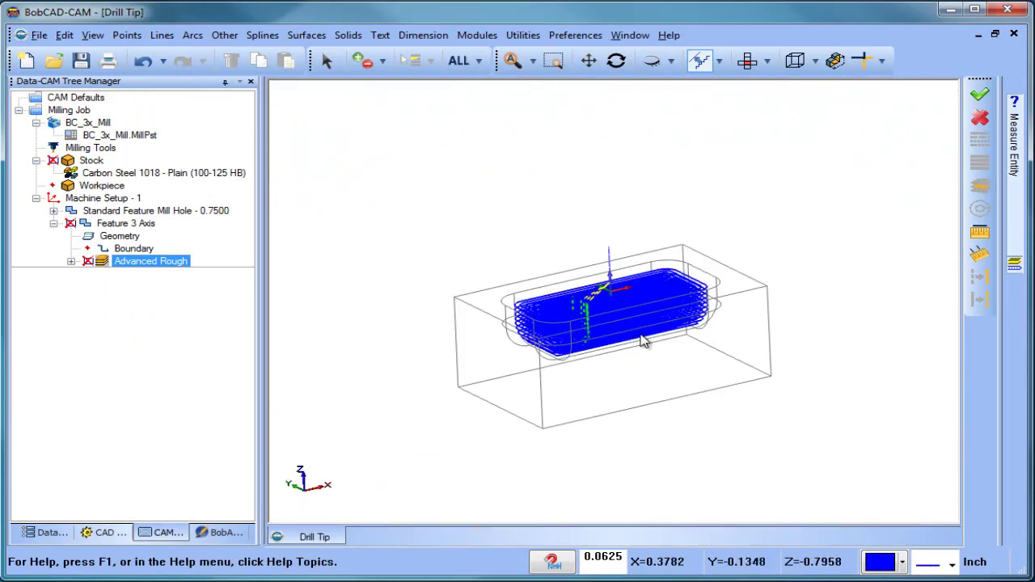
click(477, 34)
- Launch the Simulation, run it, and raise the run-speed slider to speed playback
click(495, 138)
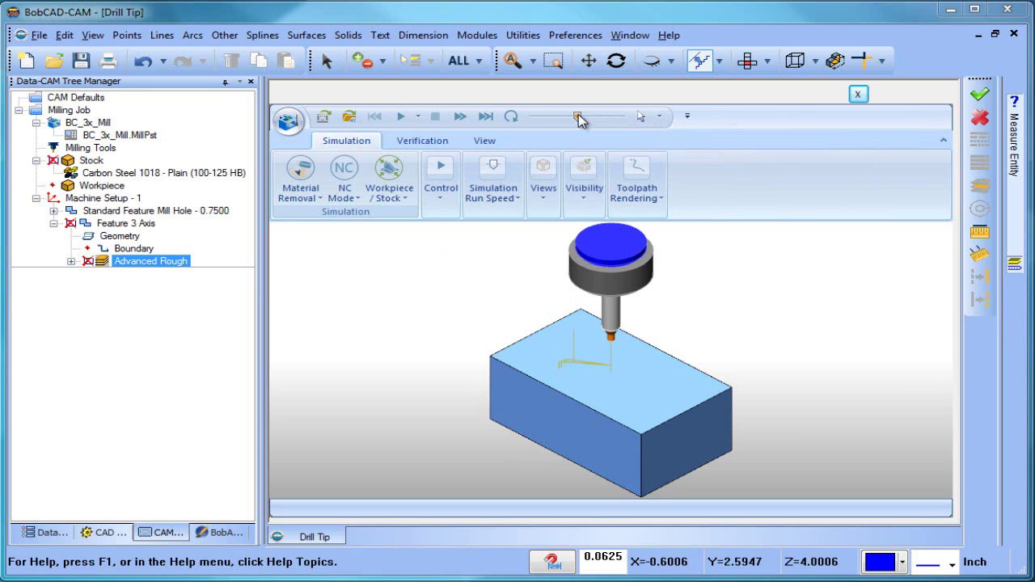
click(440, 181)
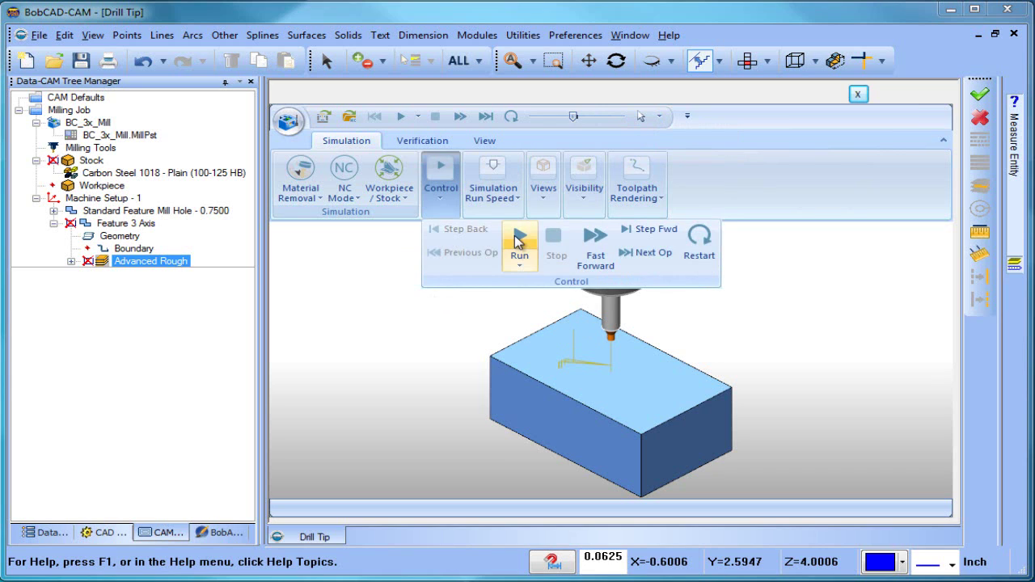
click(518, 239)
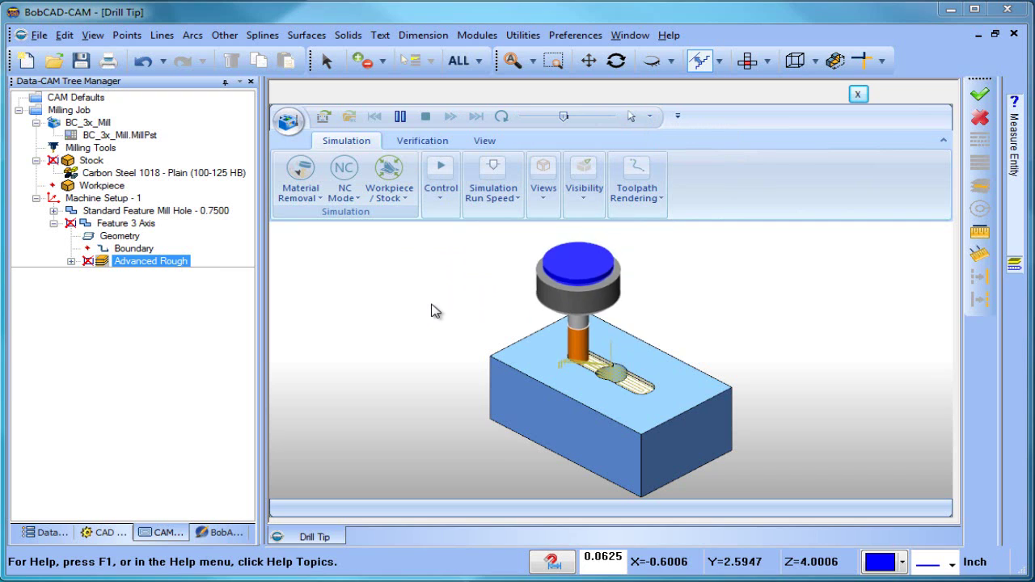
click(543, 188)
click(734, 321)
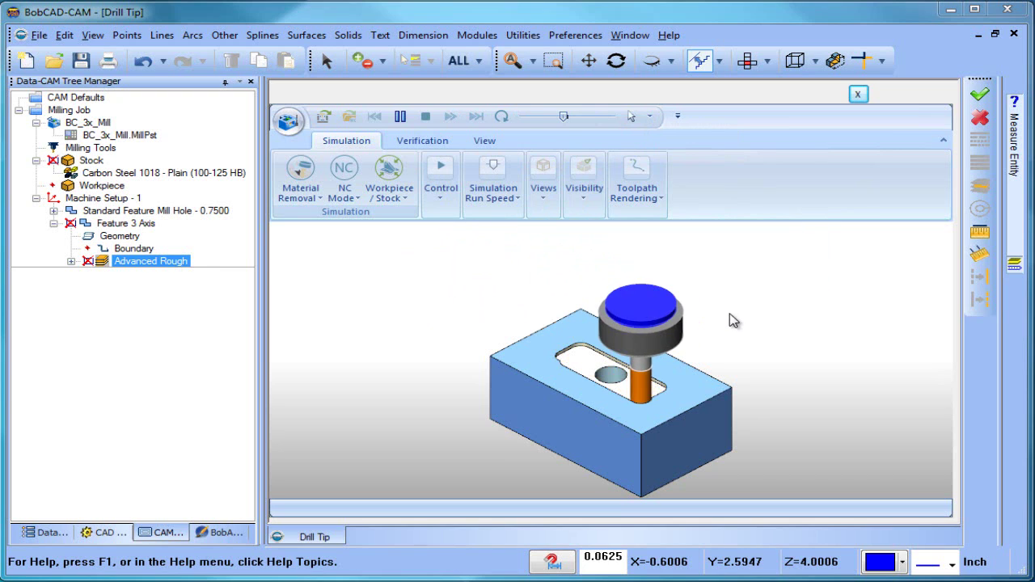
scroll(677, 342, down, 1)
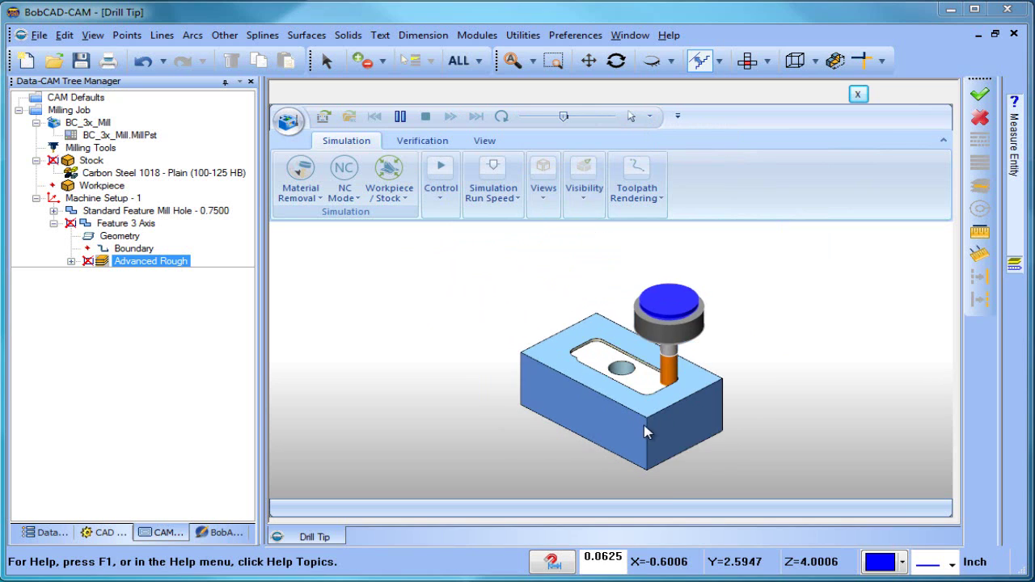
scroll(647, 432, up, 2)
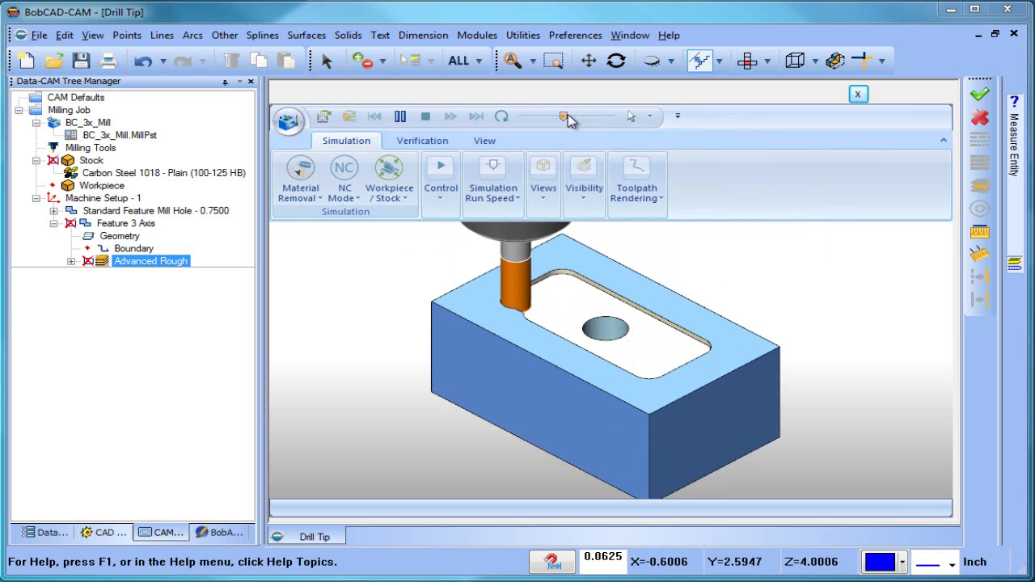
drag(564, 117, 576, 117)
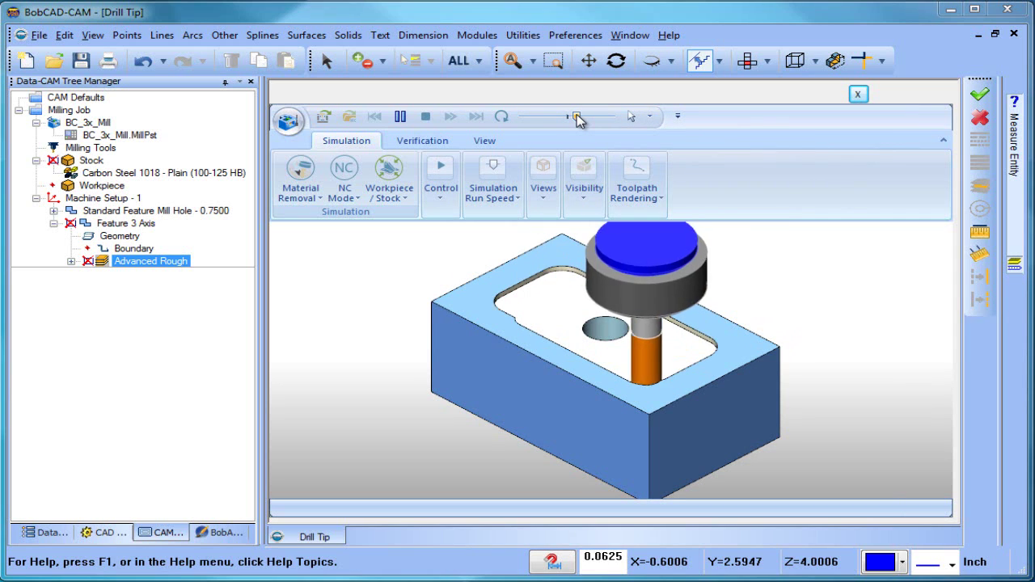